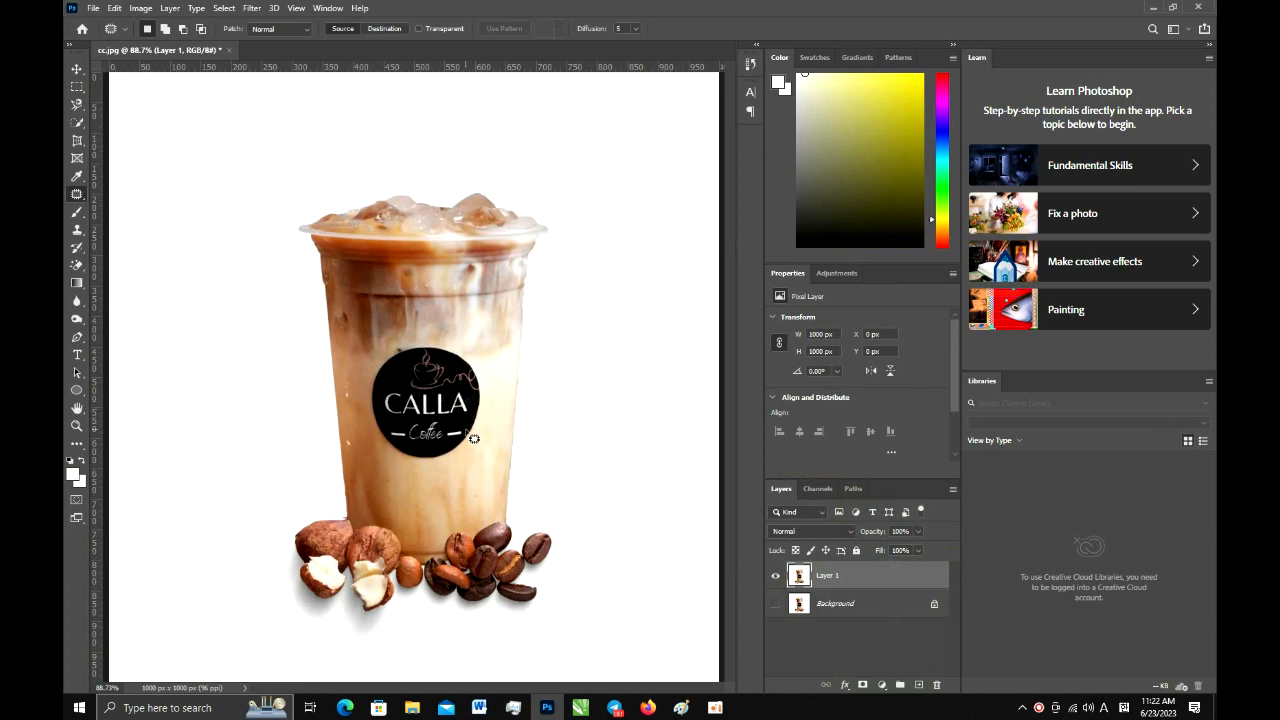
Outline the round CALLA Coffee logo on the cup with a closed Pen tool path and convert it to a selection
{"action": "scroll", "coordinate": [474, 438], "scroll_direction": "down", "scroll_amount": 1}
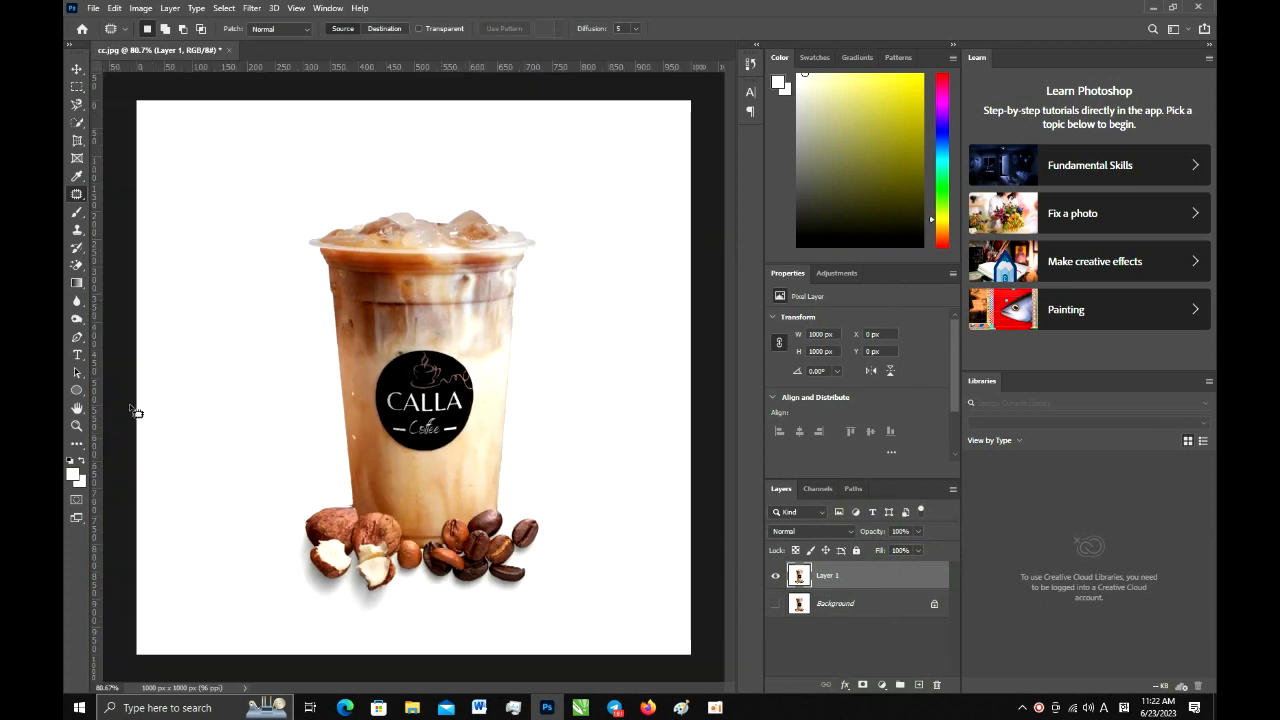
{"action": "right_click", "coordinate": [76, 195]}
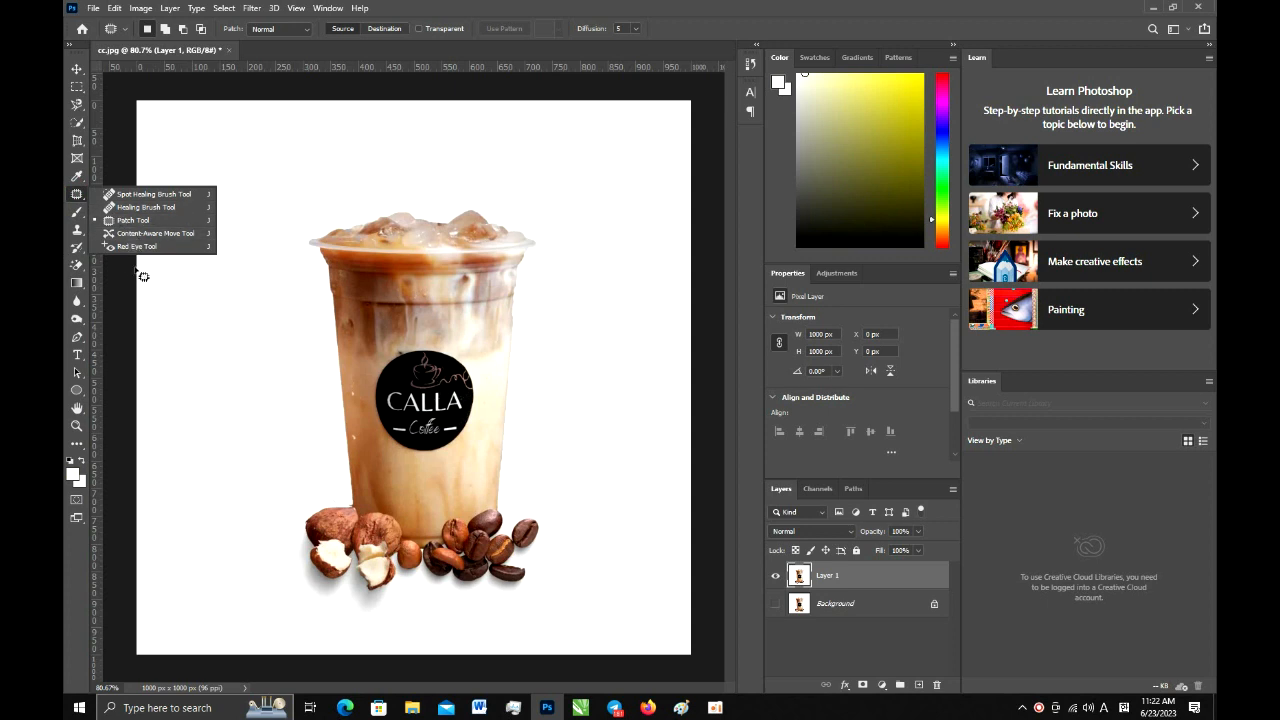
{"action": "left_click", "coordinate": [74, 338]}
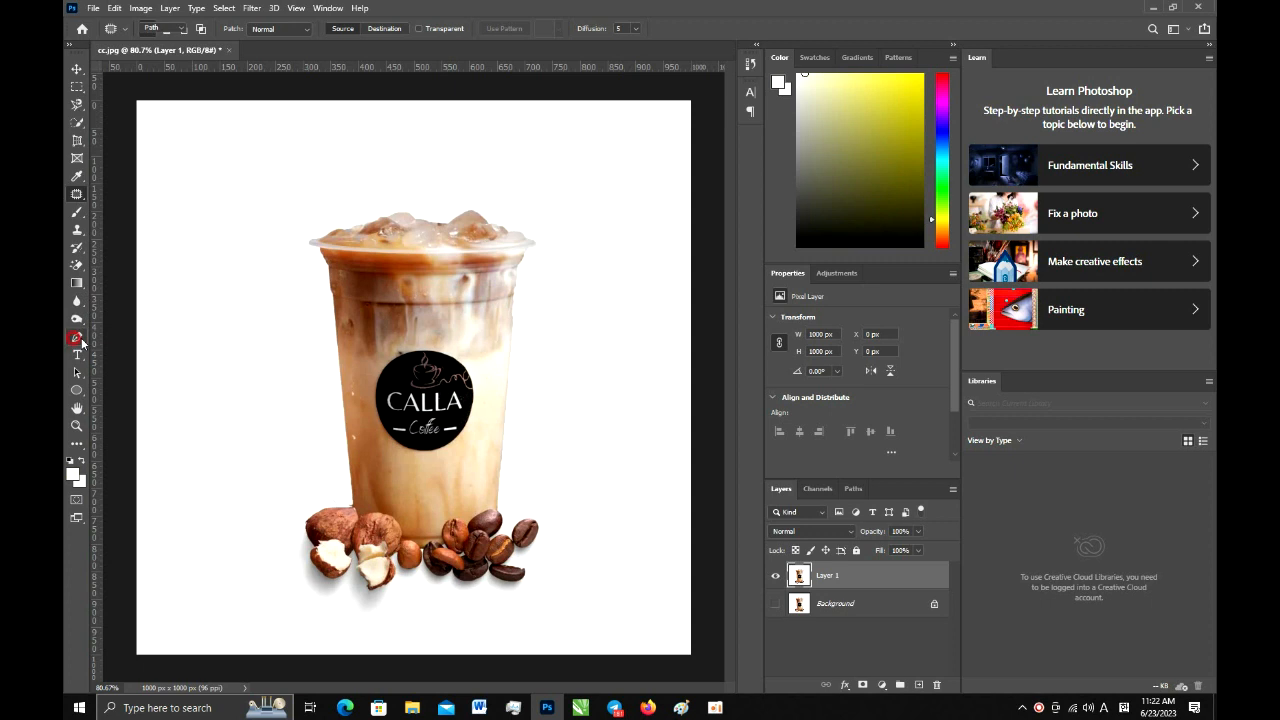
{"action": "left_click", "coordinate": [450, 451]}
{"action": "left_click", "coordinate": [434, 455]}
{"action": "left_click", "coordinate": [408, 457]}
{"action": "left_click", "coordinate": [374, 434]}
{"action": "left_click", "coordinate": [369, 413]}
{"action": "left_click", "coordinate": [366, 391]}
{"action": "left_click", "coordinate": [372, 370]}
{"action": "left_click", "coordinate": [388, 356]}
{"action": "left_click", "coordinate": [418, 345]}
{"action": "left_click", "coordinate": [442, 346]}
{"action": "left_click", "coordinate": [470, 377]}
{"action": "left_click", "coordinate": [481, 393]}
{"action": "left_click", "coordinate": [481, 411]}
{"action": "left_click", "coordinate": [474, 433]}
{"action": "left_click", "coordinate": [449, 451]}
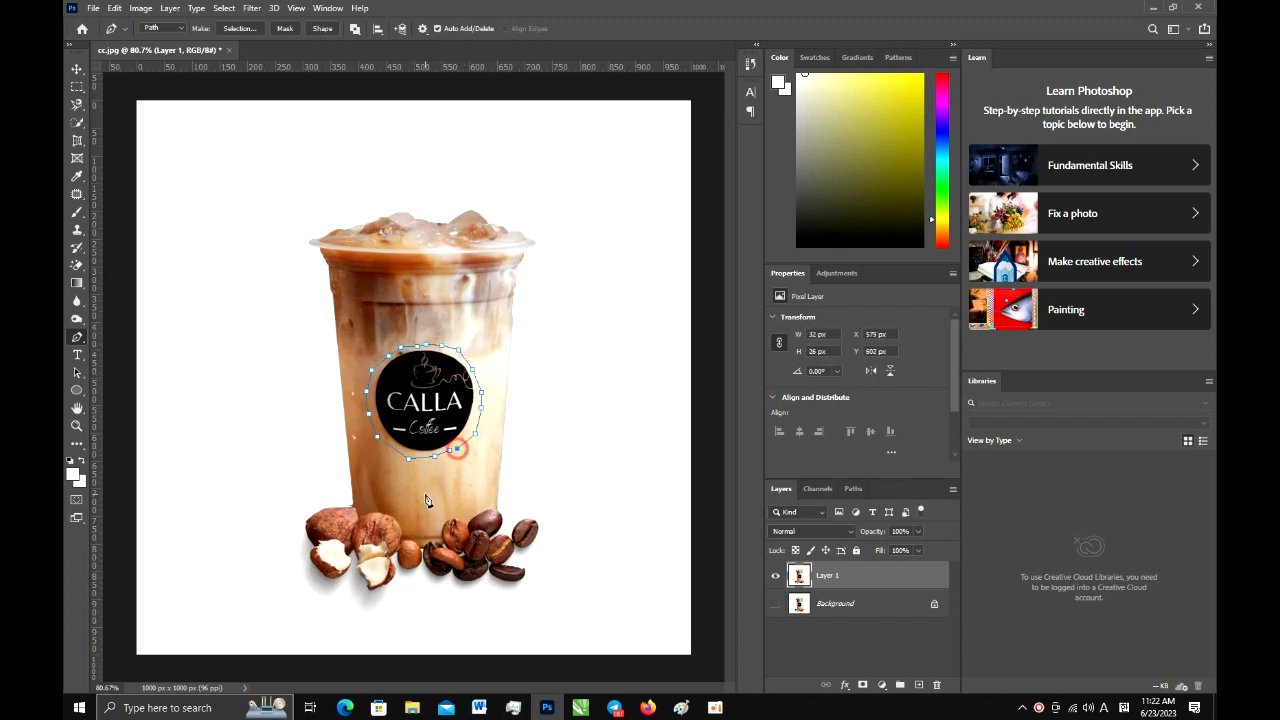
{"action": "key", "text": "ctrl+Return"}
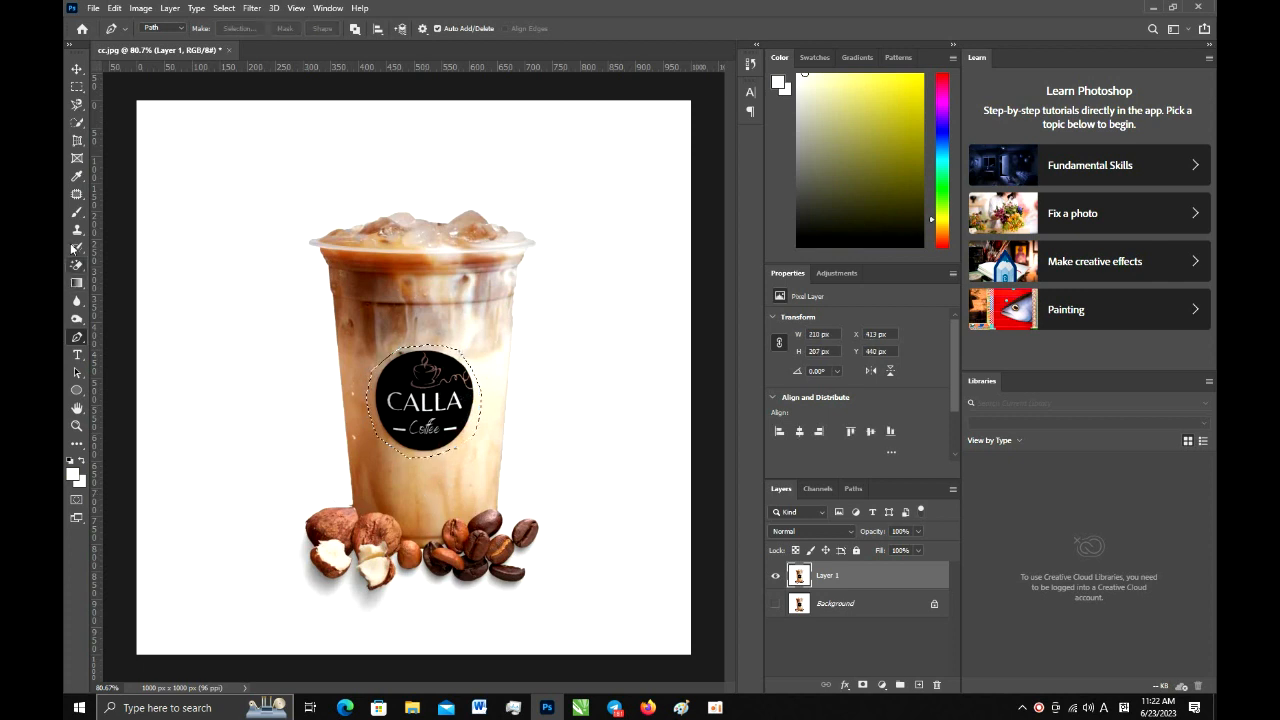
Move the selected logo off the cup to the canvas's lower-right corner with the Content-Aware Move tool, and deselect it
{"action": "left_click", "coordinate": [77, 193]}
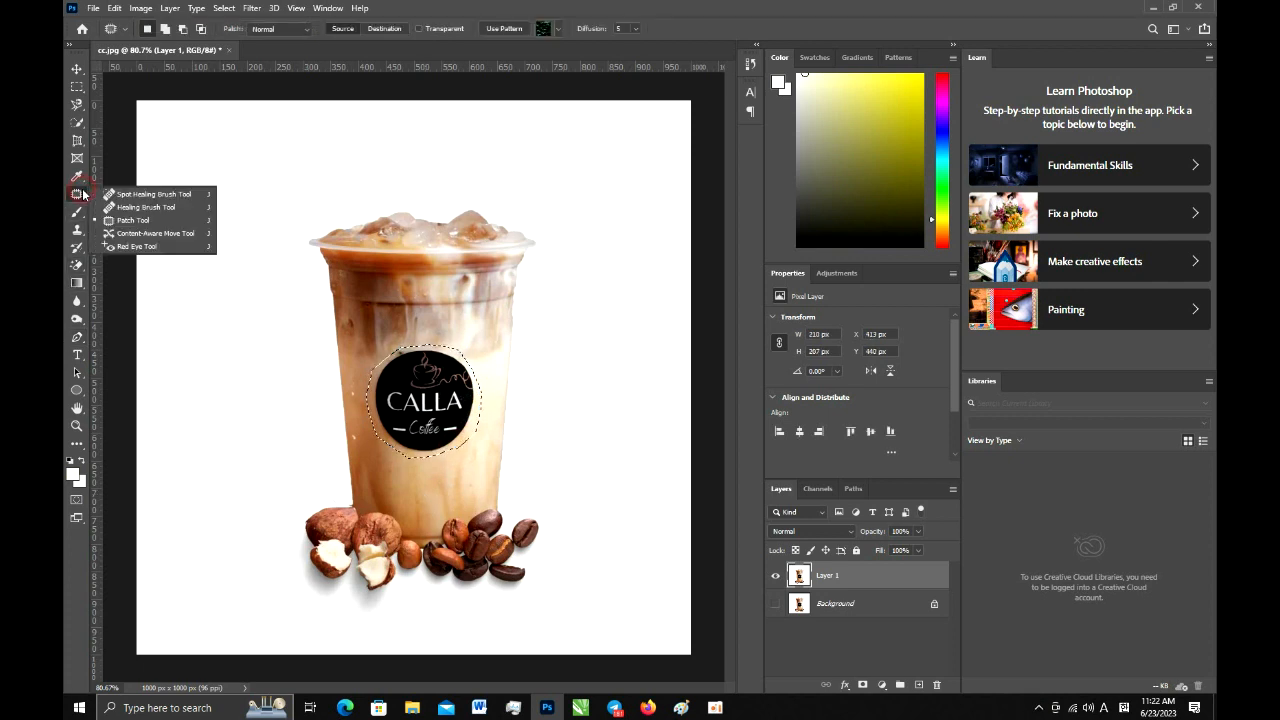
{"action": "left_click", "coordinate": [140, 233]}
{"action": "left_click_drag", "start_coordinate": [405, 368], "coordinate": [511, 704]}
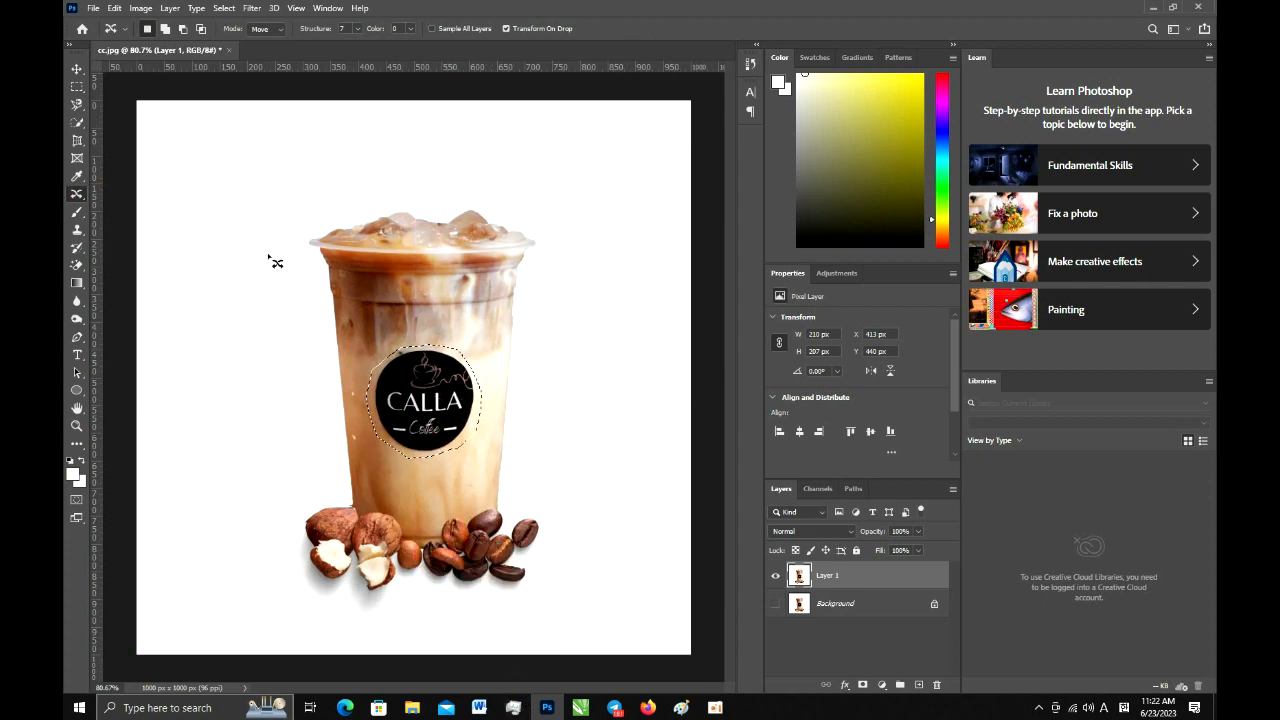
{"action": "left_click_drag", "start_coordinate": [413, 458], "coordinate": [588, 693]}
{"action": "left_click", "coordinate": [625, 31]}
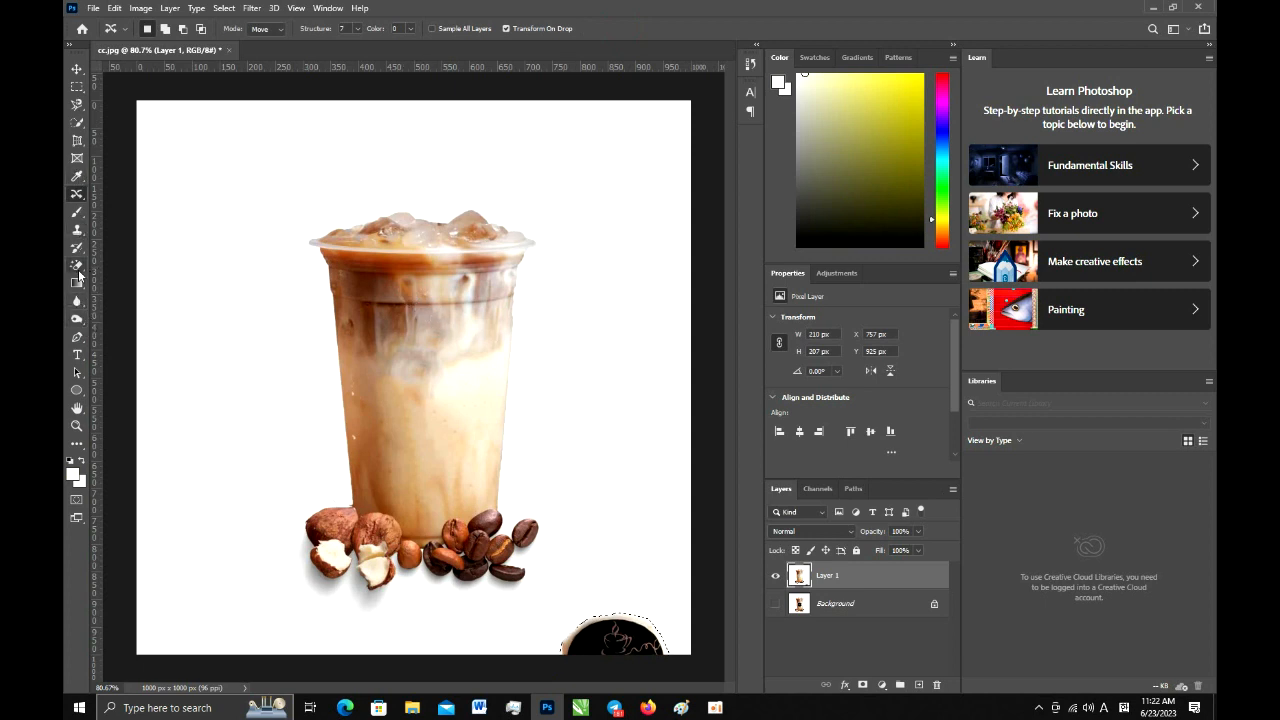
{"action": "key", "text": "ctrl+d"}
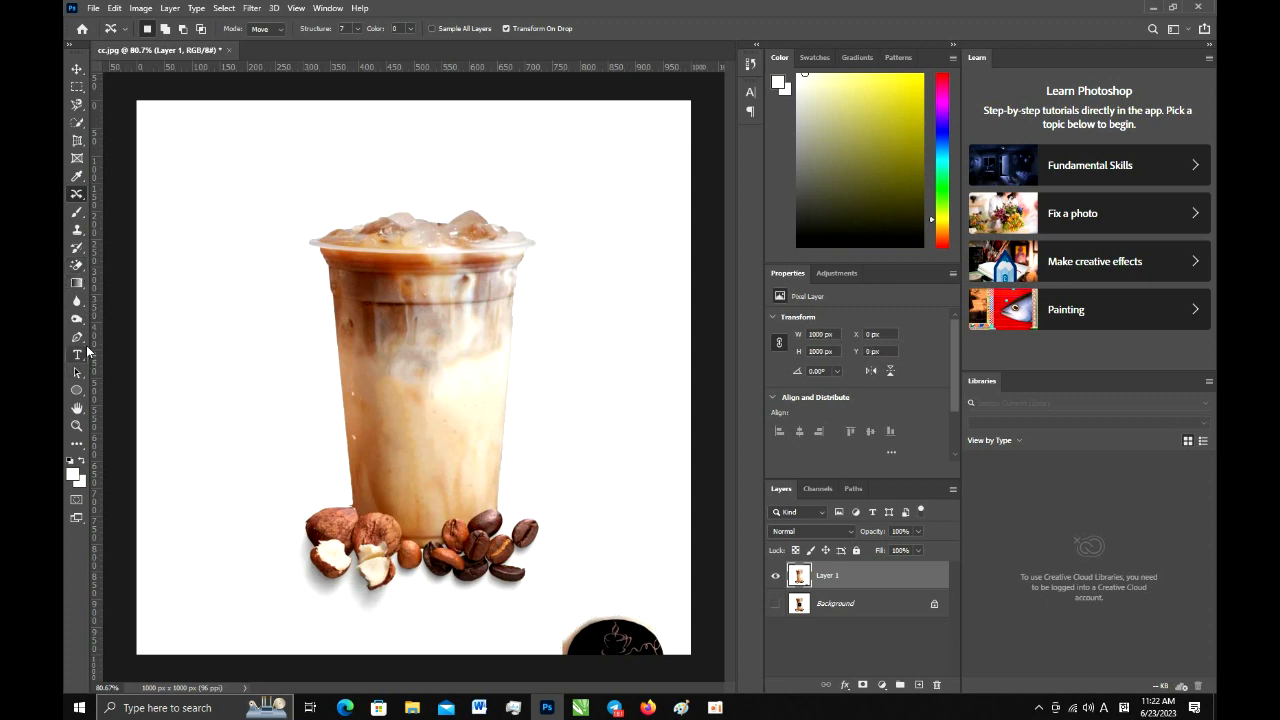
Try erasing the white background around the cup with the Magic Eraser tool, and undo the erasure
{"action": "left_click", "coordinate": [77, 265]}
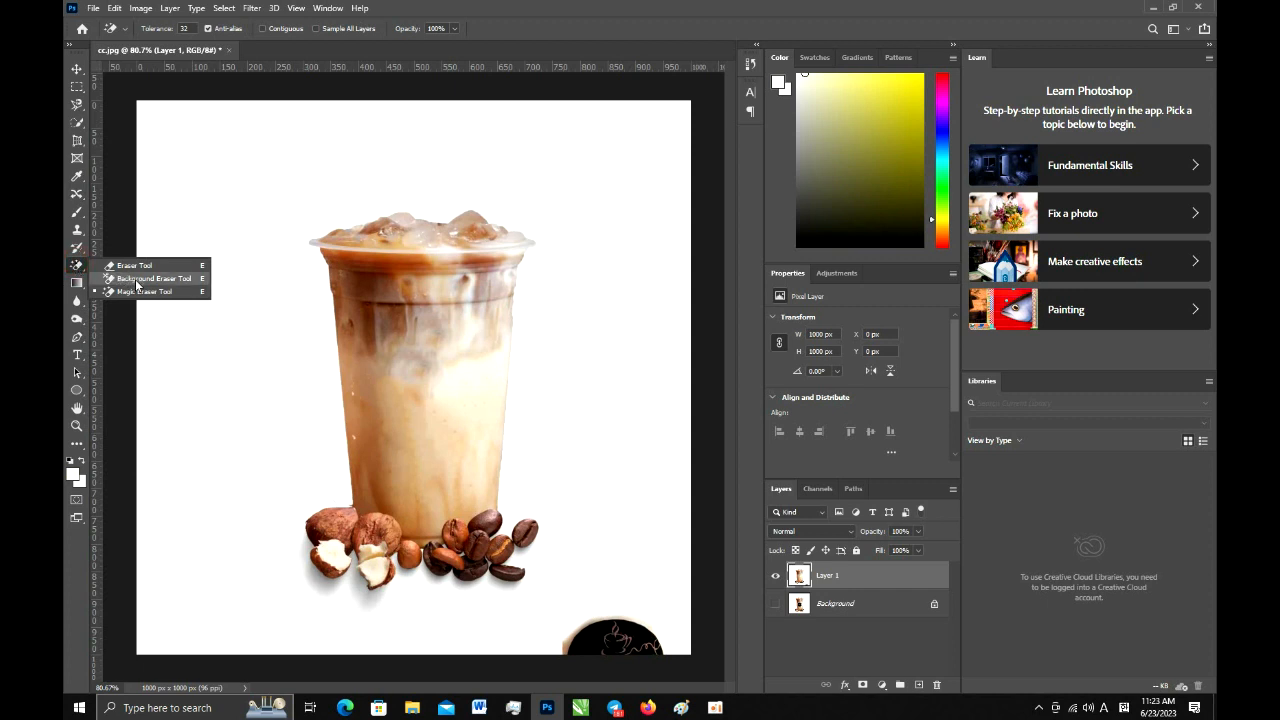
{"action": "left_click", "coordinate": [144, 291]}
{"action": "left_click", "coordinate": [224, 362]}
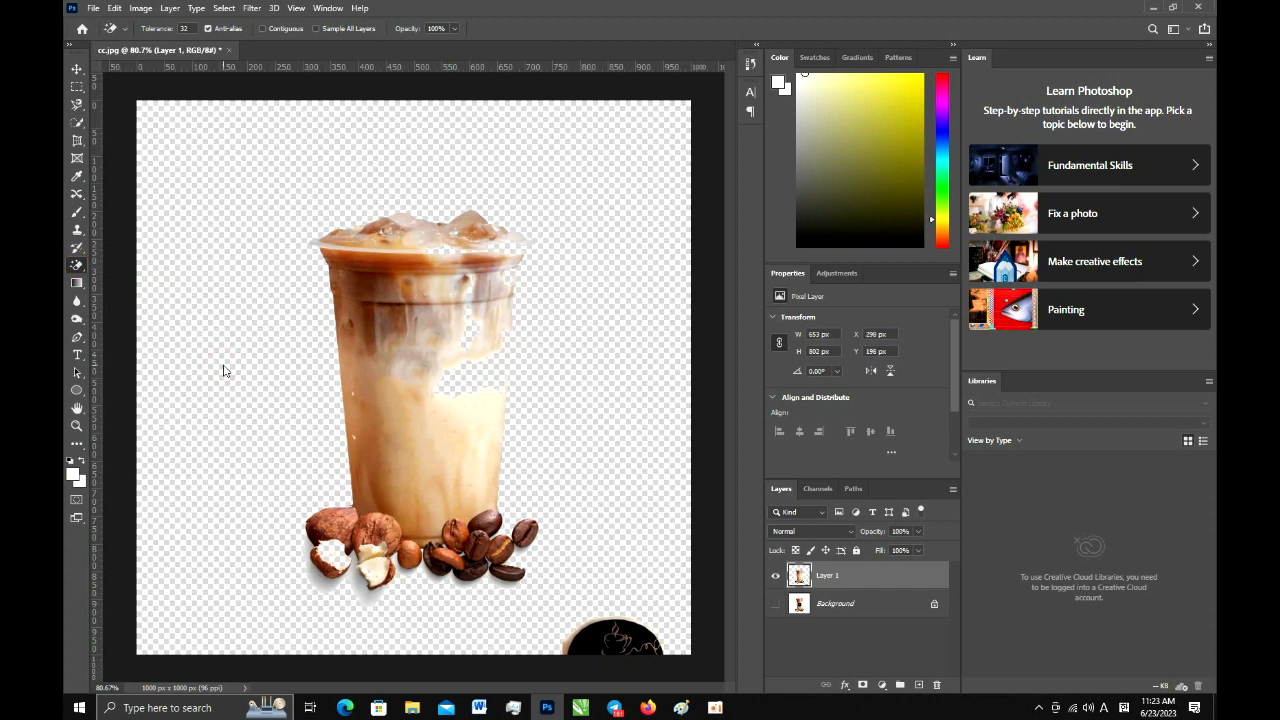
{"action": "key", "text": "ctrl+z"}
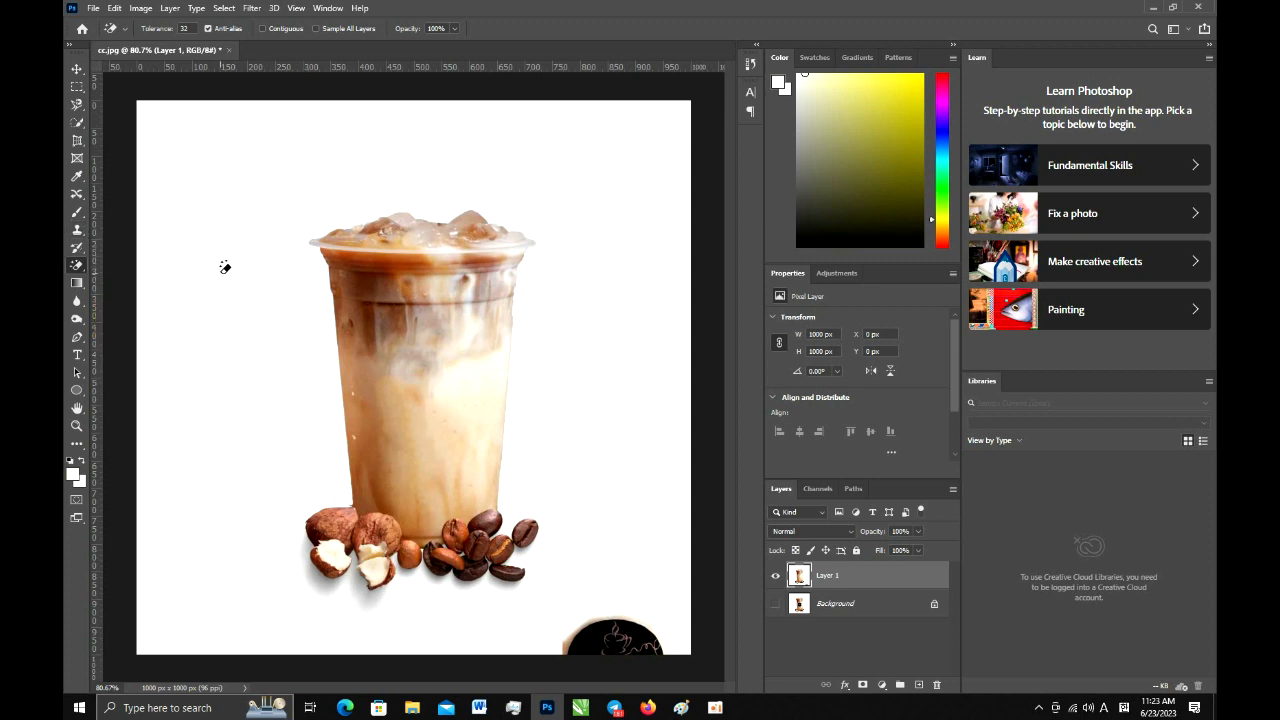
Select the white background with the Magic Wand and subtract the stray areas along the cup's upper right edge
{"action": "left_click", "coordinate": [77, 122]}
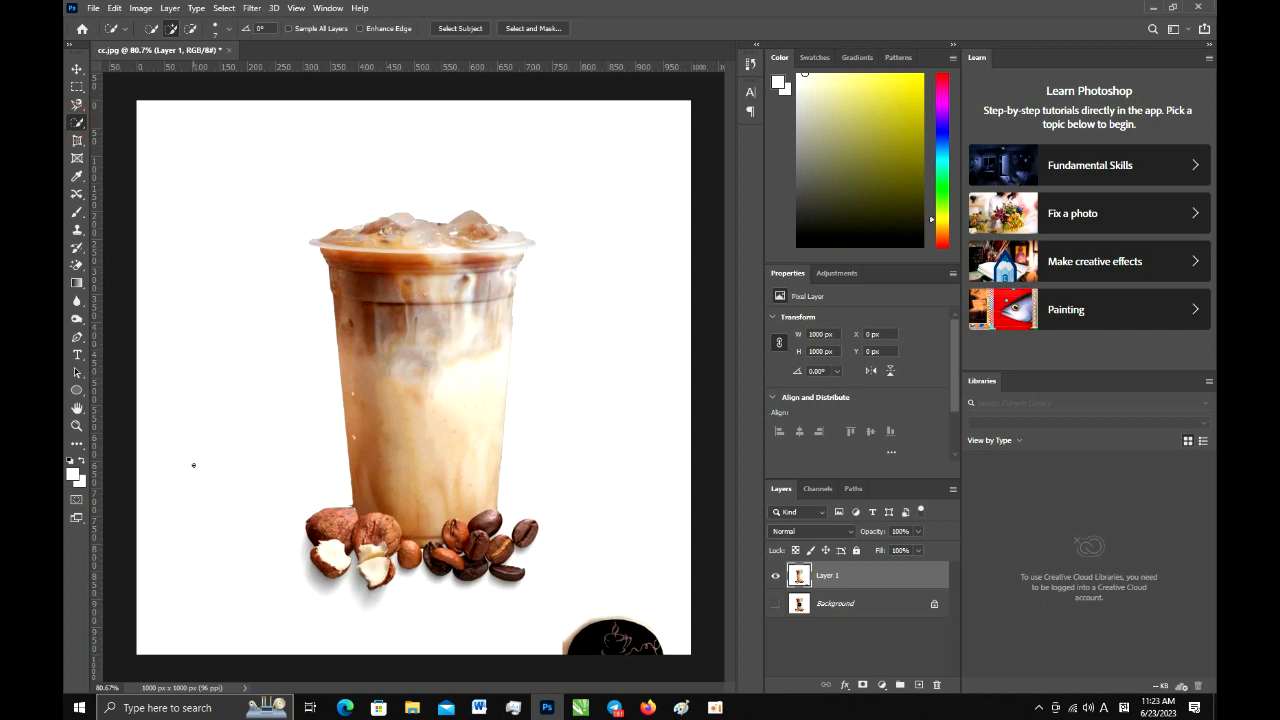
{"action": "right_click", "coordinate": [77, 122]}
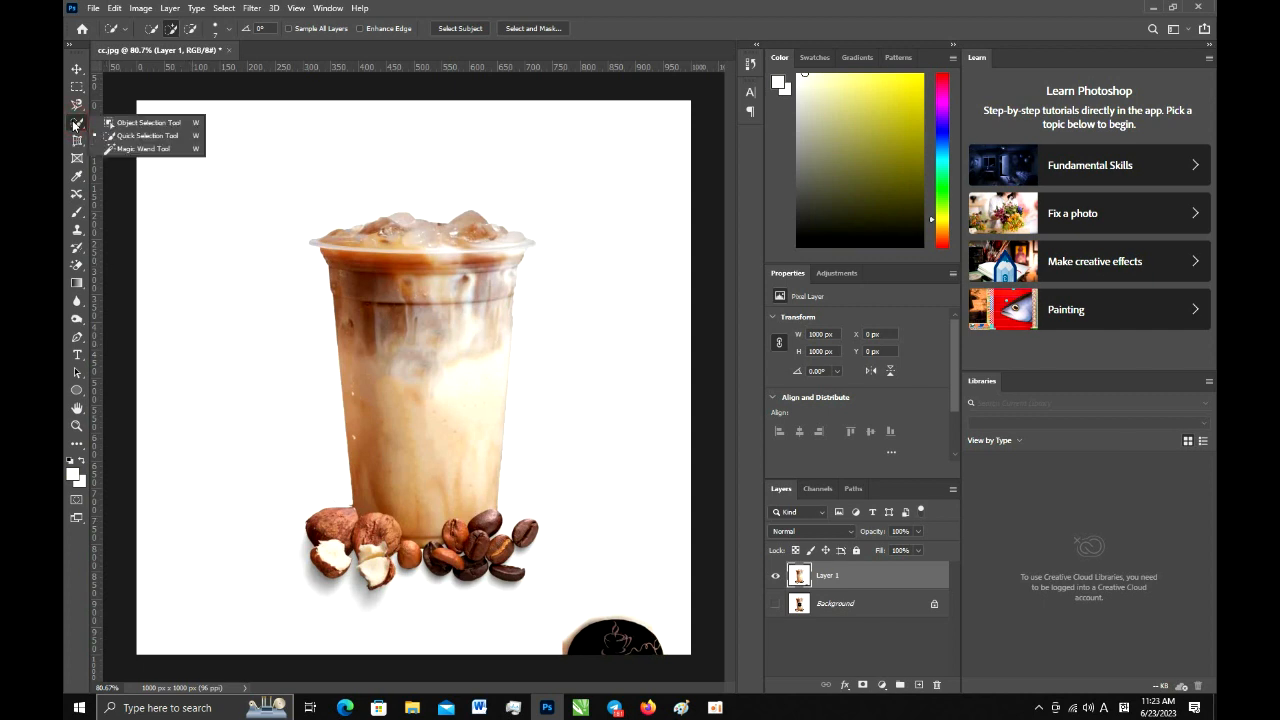
{"action": "left_click", "coordinate": [125, 148]}
{"action": "left_click", "coordinate": [186, 371]}
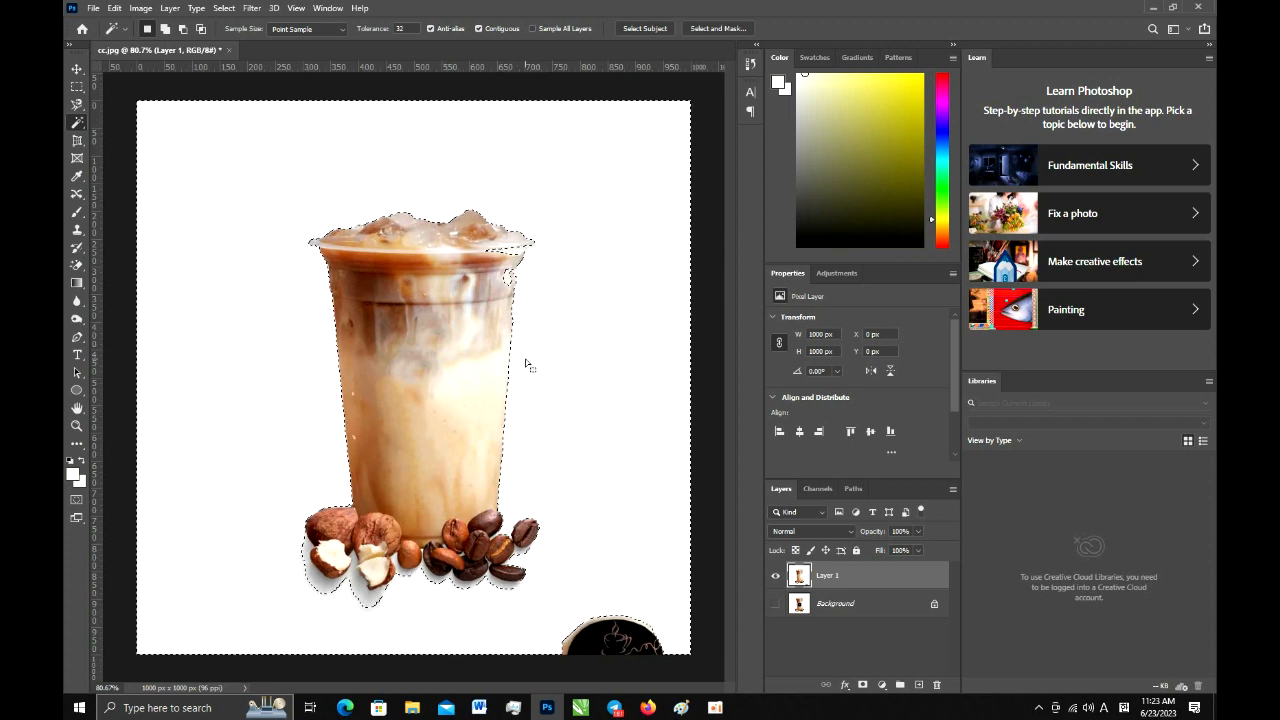
{"action": "scroll", "coordinate": [514, 357], "scroll_direction": "up", "scroll_amount": 1}
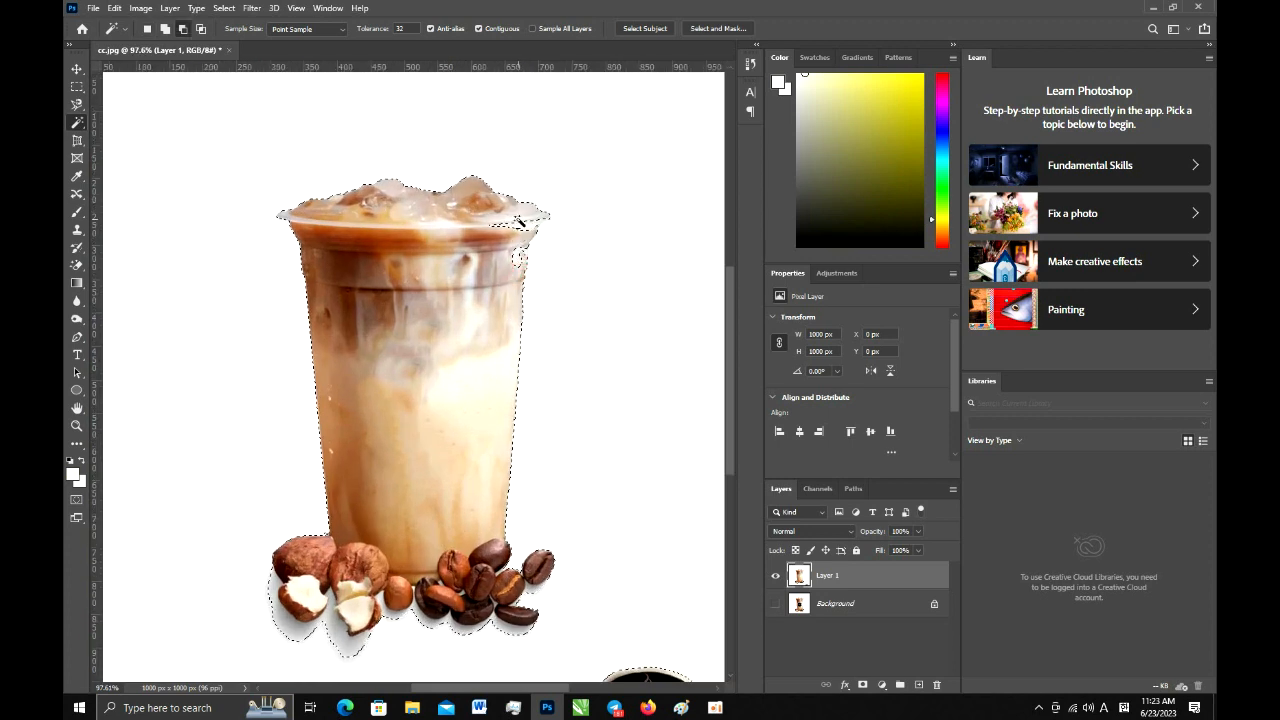
{"action": "left_click", "coordinate": [522, 274], "text": "alt"}
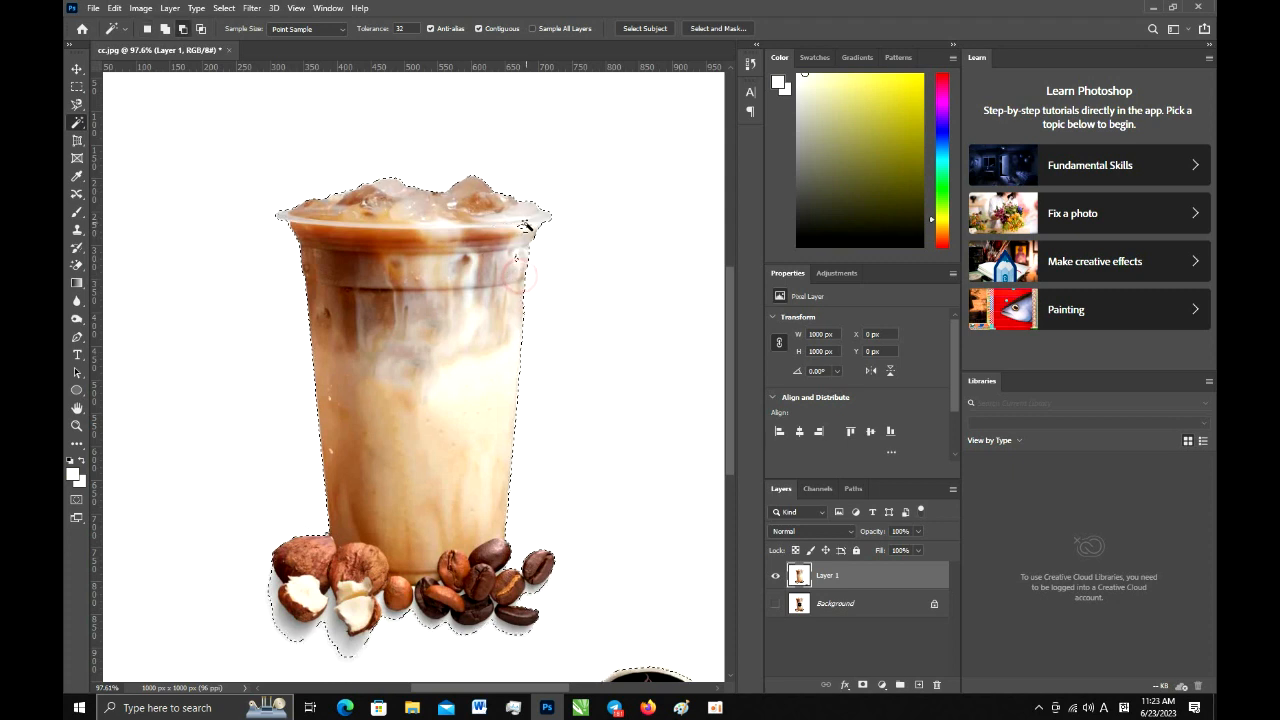
{"action": "left_click", "coordinate": [518, 247], "text": "alt"}
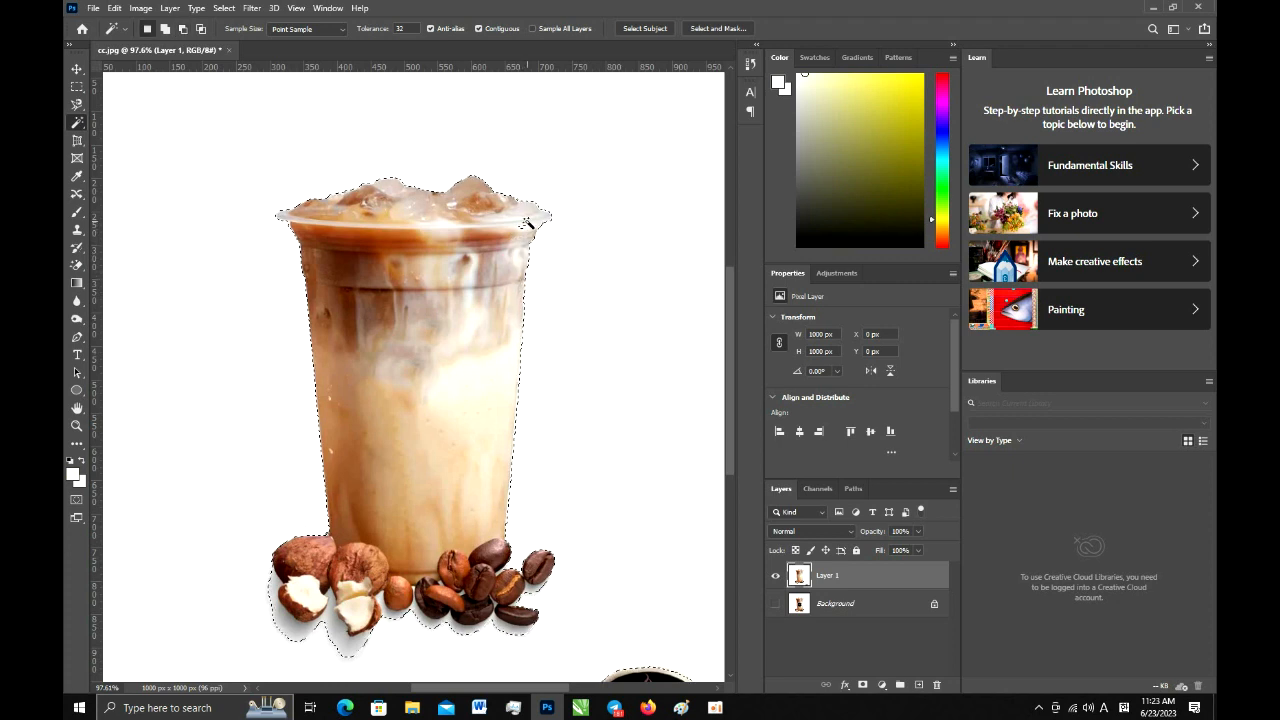
Try to subtract the leftover spot inside the cup's rim, and reselect the white background with the Magic Wand
{"action": "left_click", "coordinate": [527, 222]}
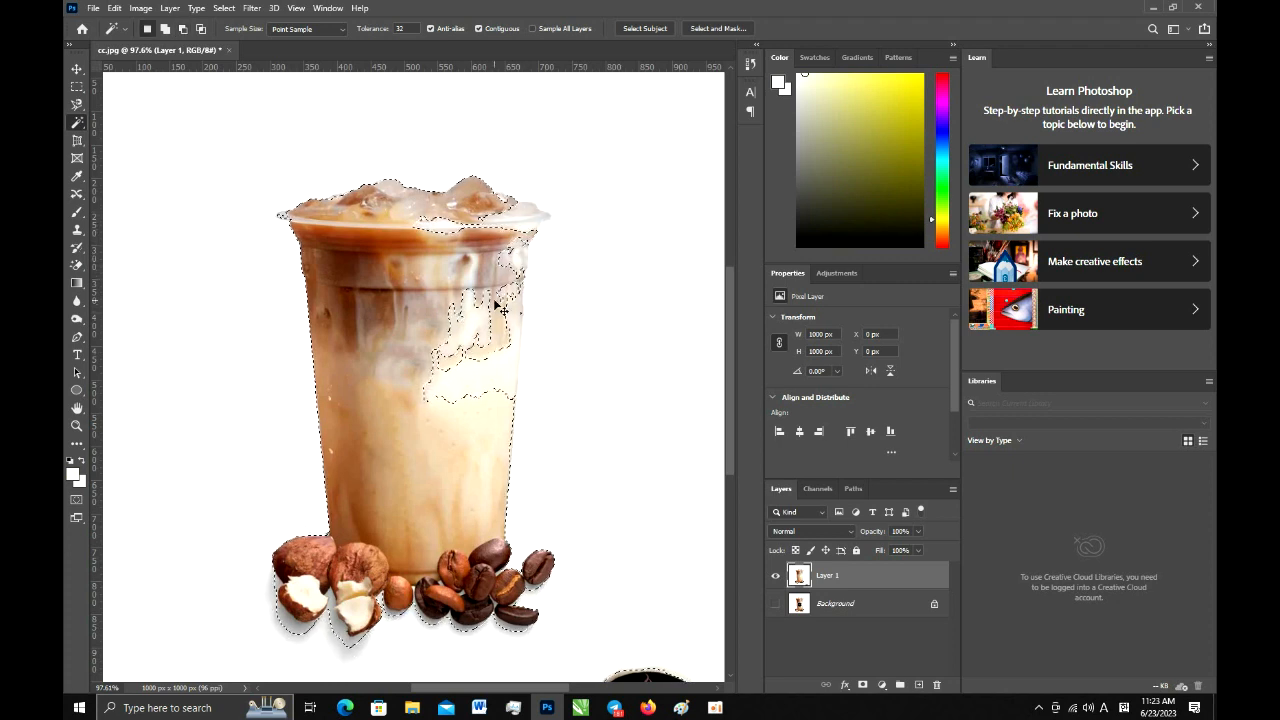
{"action": "left_click", "coordinate": [500, 262], "text": "alt"}
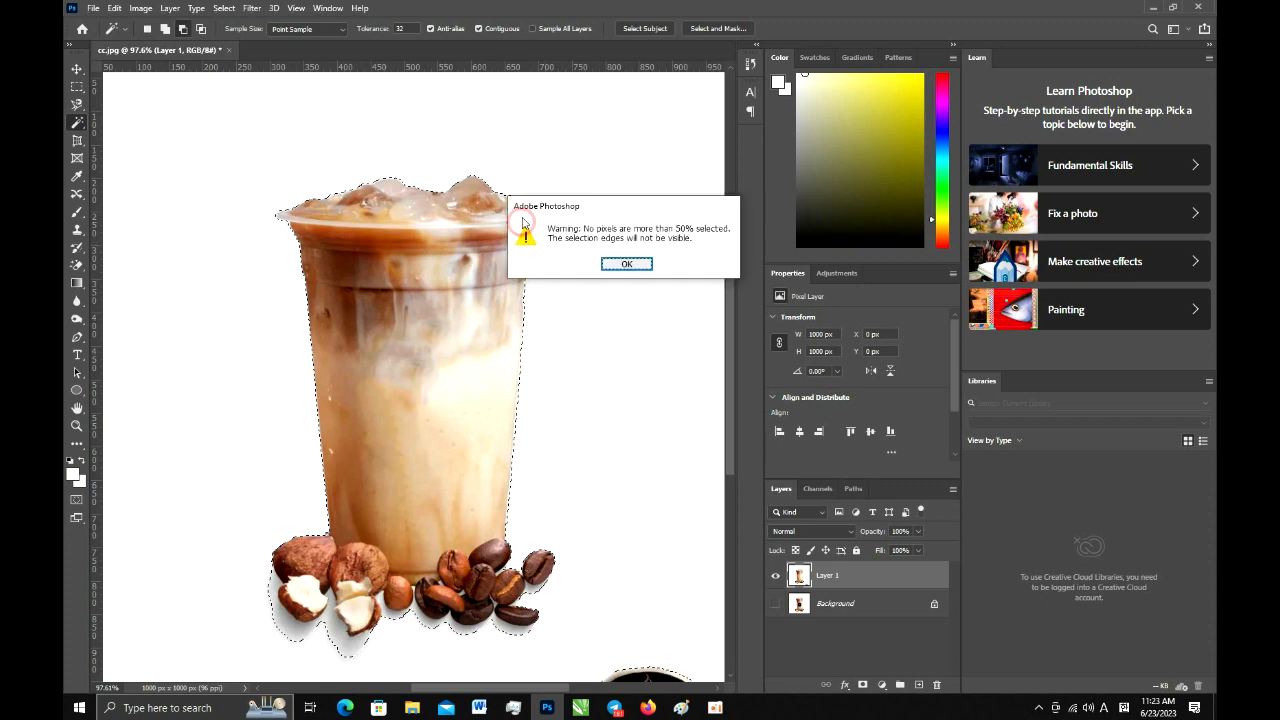
{"action": "left_click", "coordinate": [623, 264]}
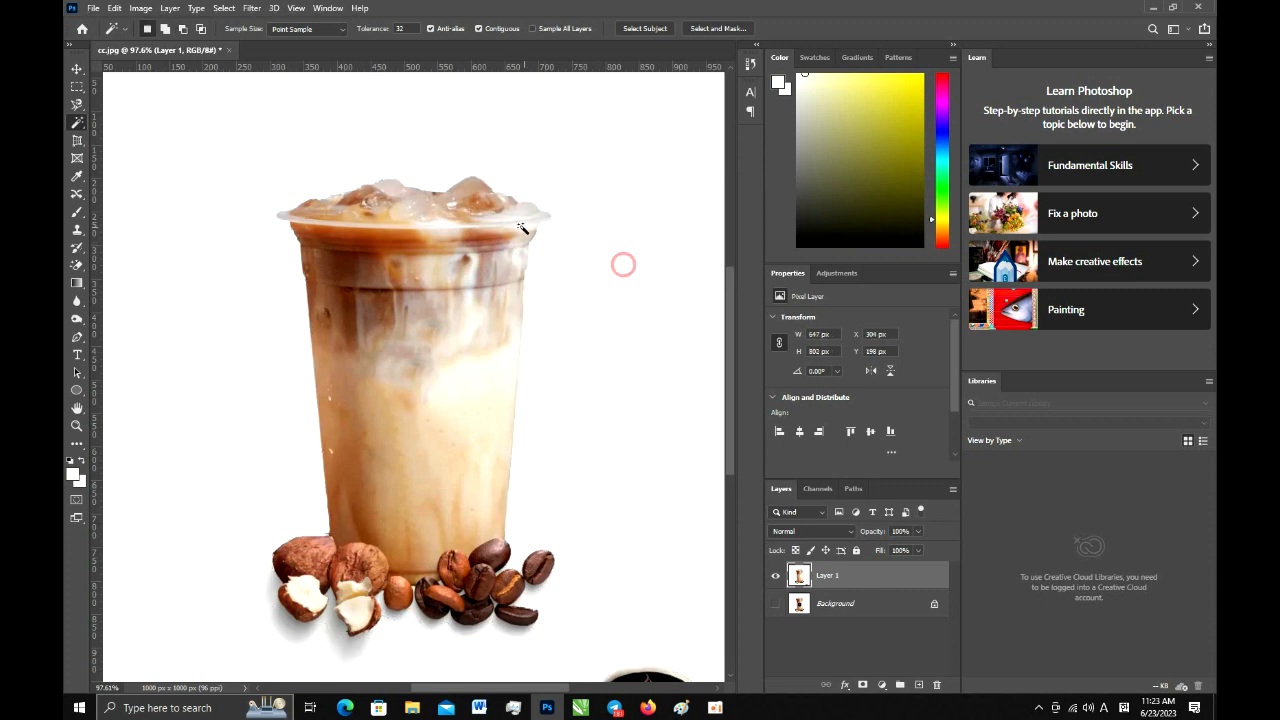
{"action": "left_click", "coordinate": [209, 194]}
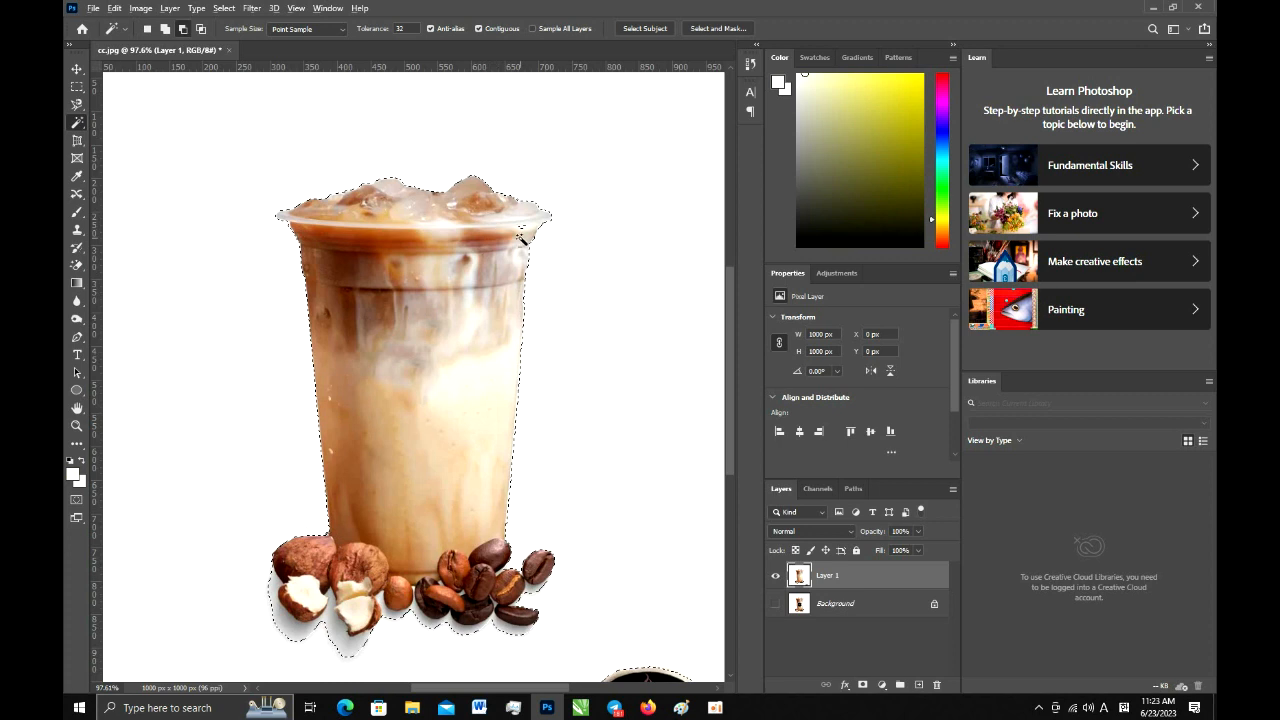
{"action": "left_click", "coordinate": [522, 225], "text": "alt"}
{"action": "left_click", "coordinate": [620, 264]}
{"action": "left_click", "coordinate": [617, 328]}
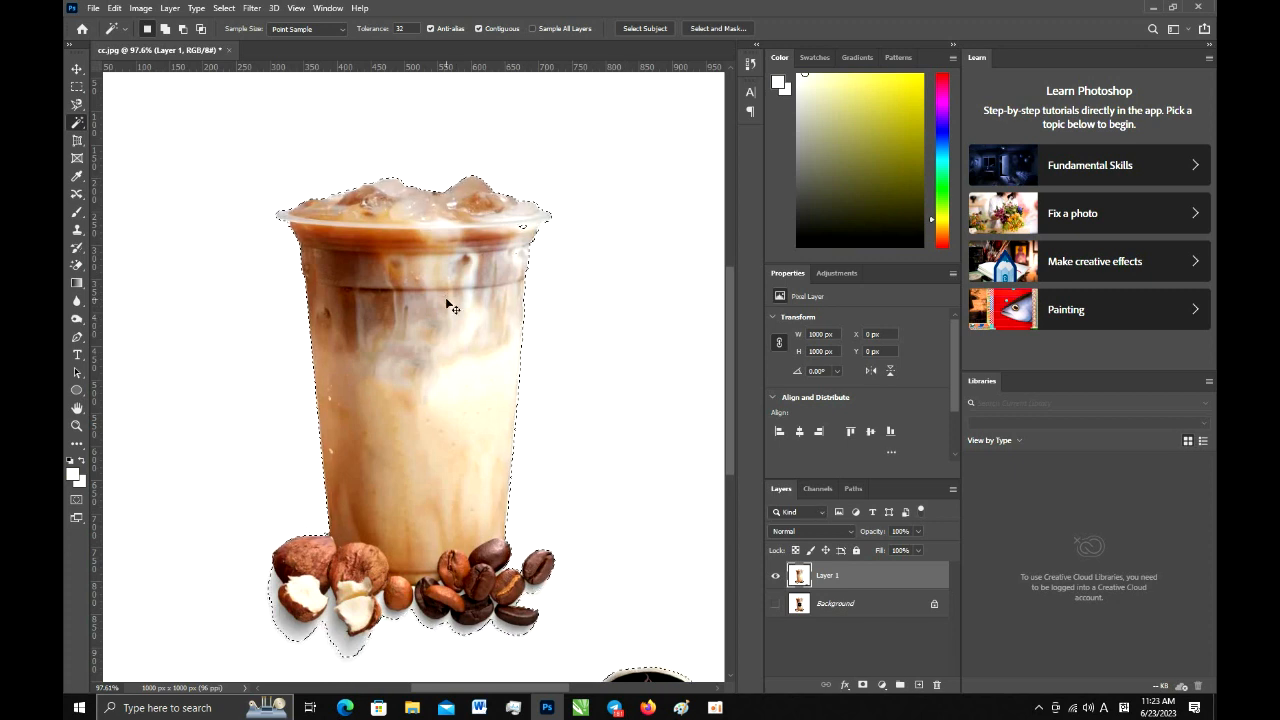
Invert the selection and output it through Select and Mask to a new layer with layer mask, with Decontaminate Colors enabled
{"action": "left_click", "coordinate": [720, 28]}
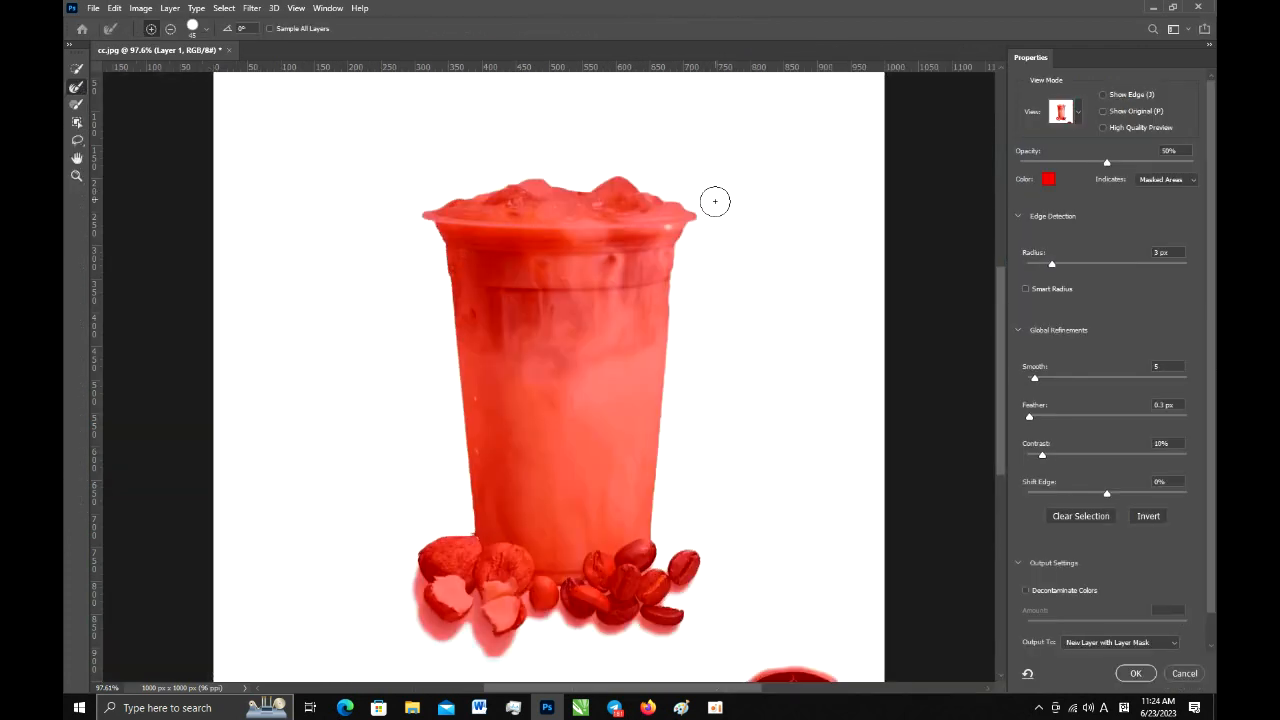
{"action": "left_click", "coordinate": [1184, 673]}
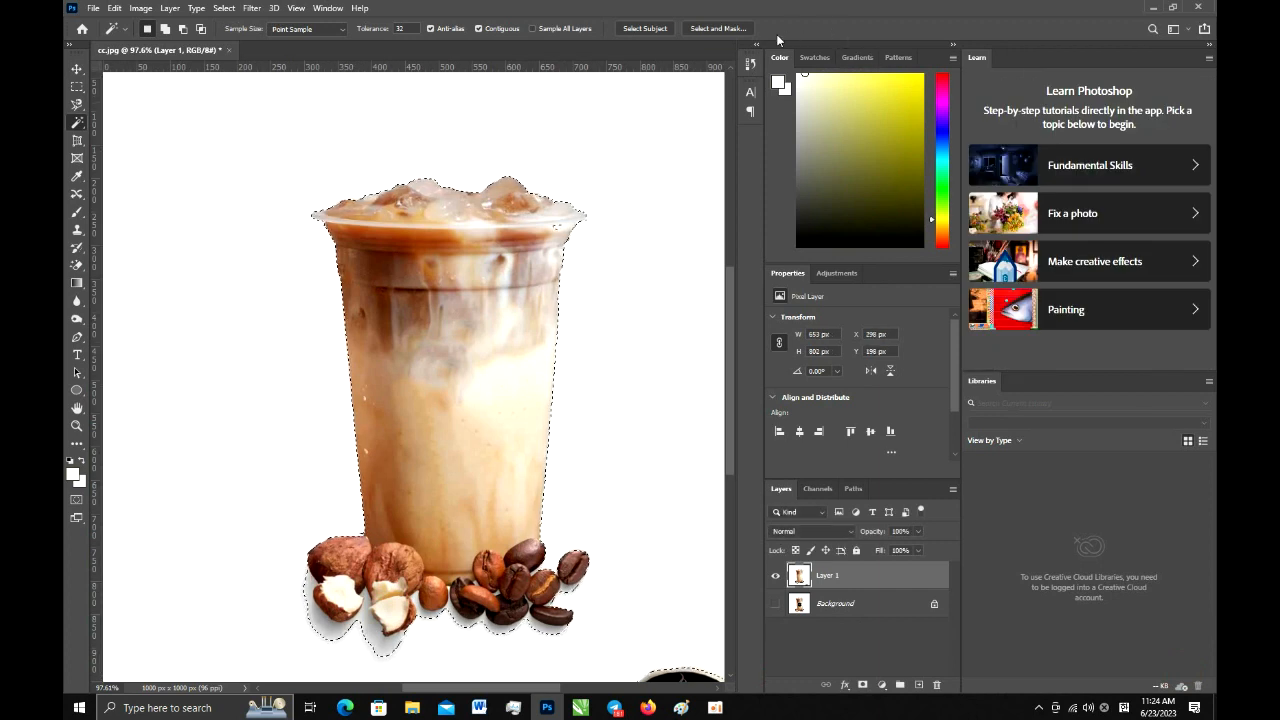
{"action": "left_click", "coordinate": [730, 34]}
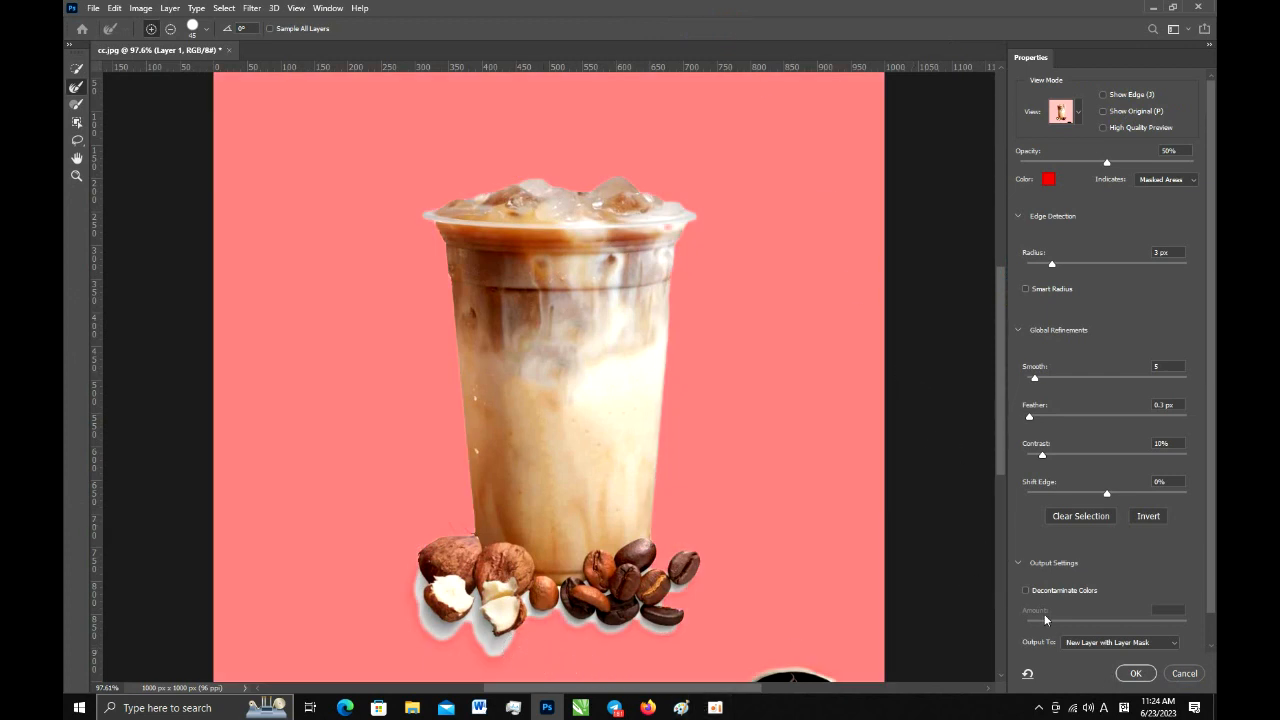
{"action": "left_click", "coordinate": [1026, 590]}
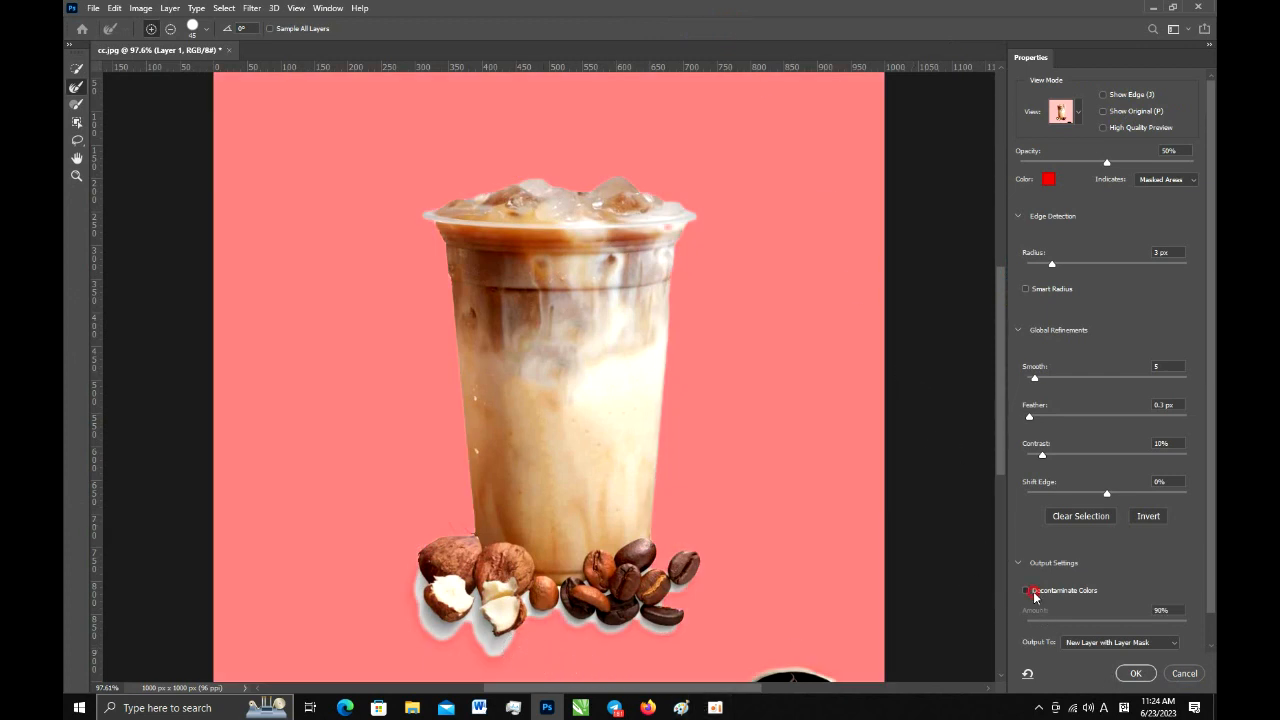
{"action": "left_click", "coordinate": [1134, 674]}
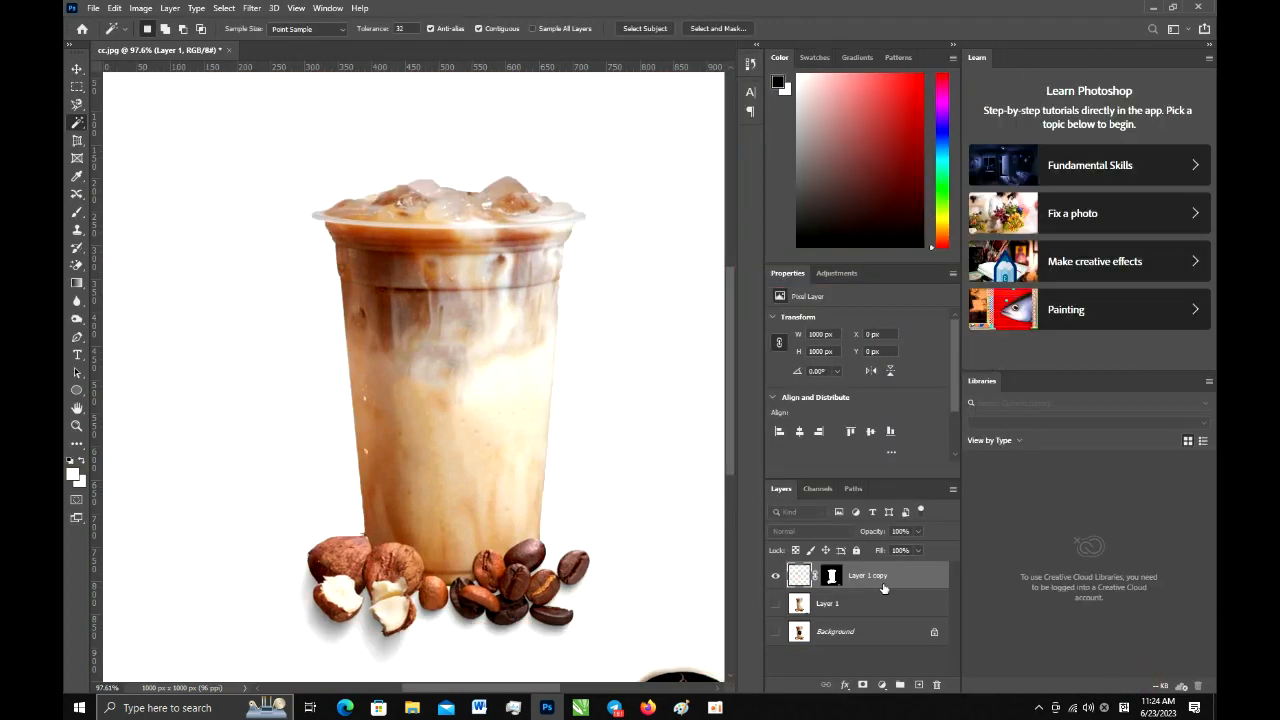
Duplicate the masked cup layer and merge the two copies into one layer
{"action": "key", "text": "ctrl+j"}
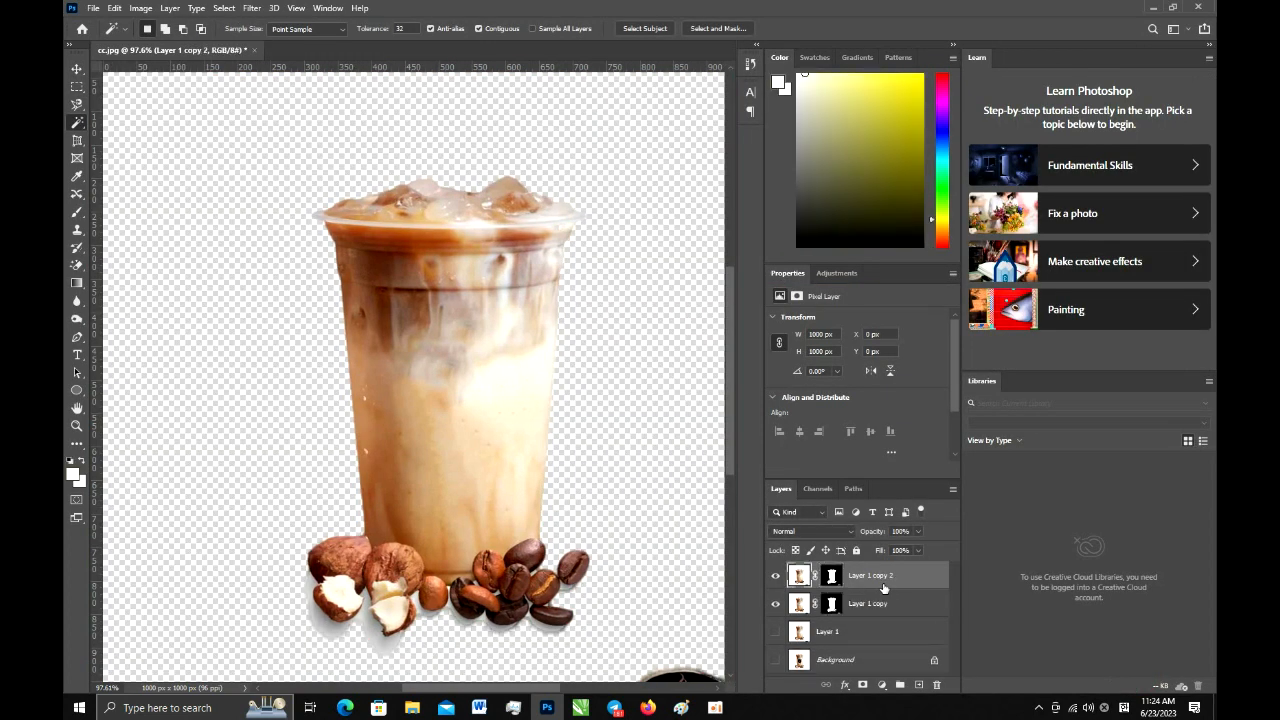
{"action": "left_click", "coordinate": [884, 603], "text": "shift"}
{"action": "key", "text": "ctrl+e"}
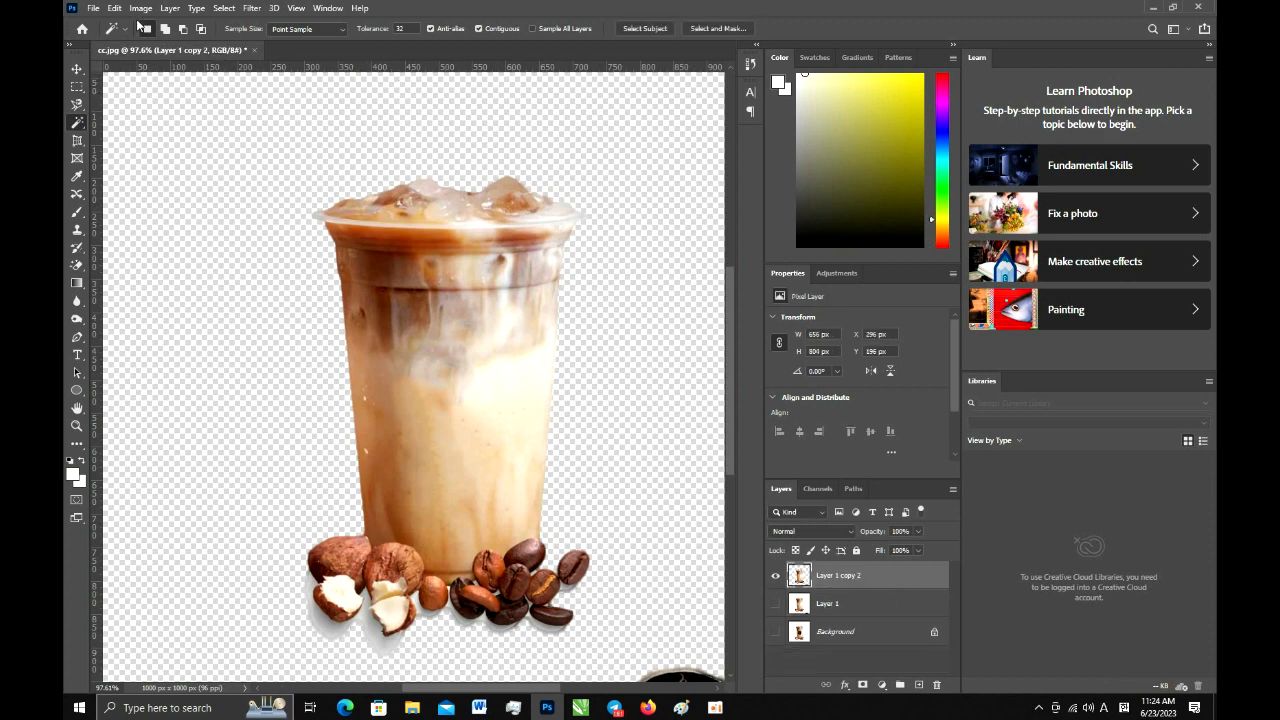
Apply Auto Tone and Auto Contrast to the merged cup layer
{"action": "left_click", "coordinate": [141, 8]}
{"action": "left_click", "coordinate": [162, 66]}
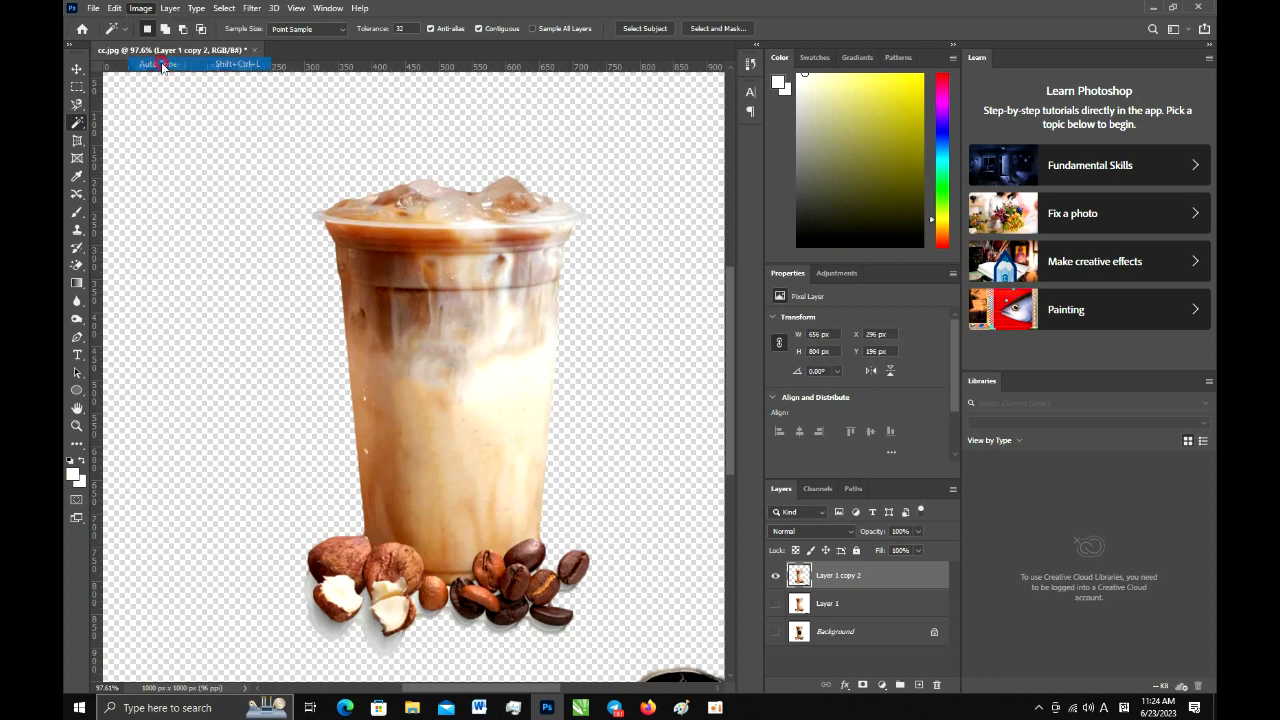
{"action": "left_click", "coordinate": [141, 8]}
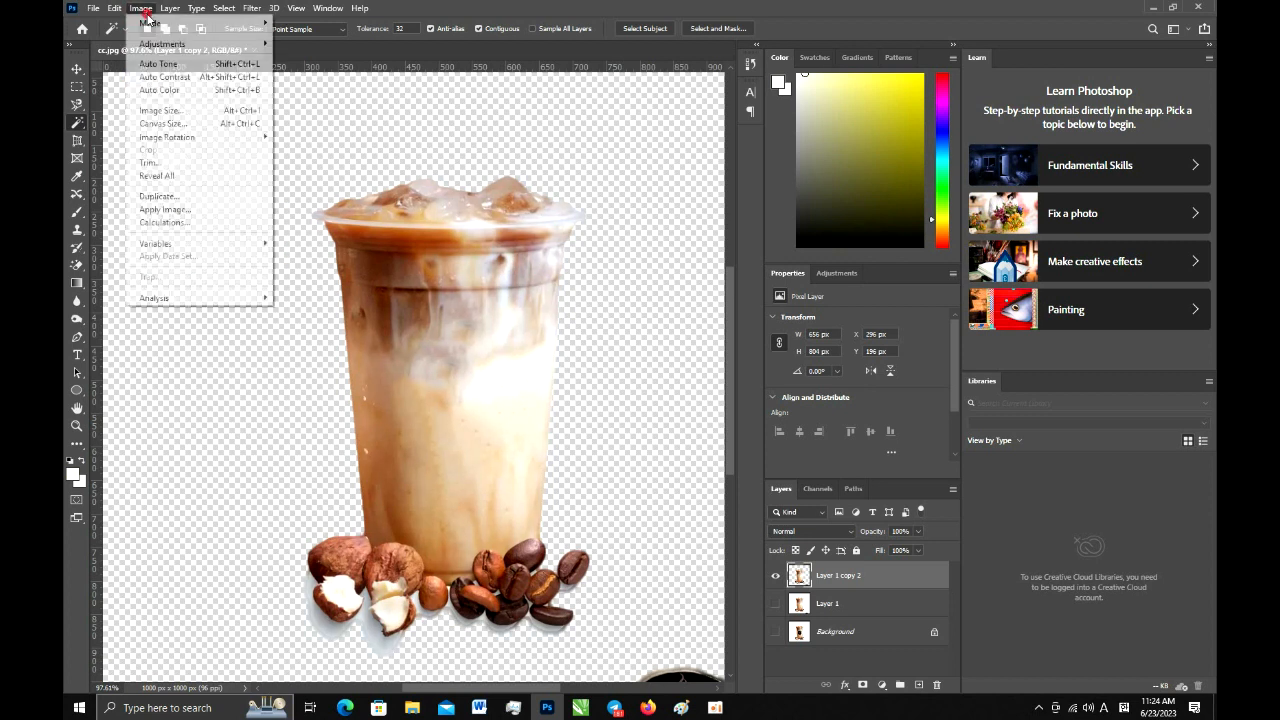
{"action": "left_click", "coordinate": [175, 79]}
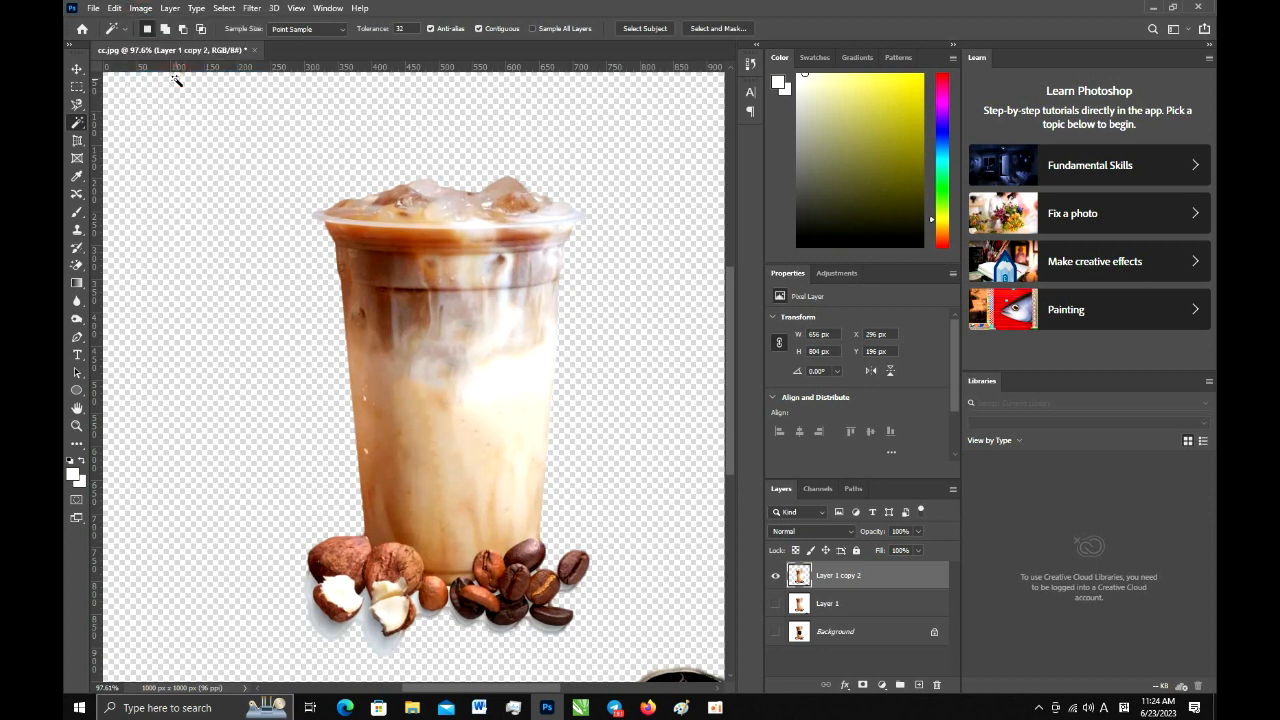
Crop the canvas tightly around the cup and coffee beans to about 475 × 720 px, cutting off the black logo remnant
{"action": "key", "text": "ctrl+minus"}
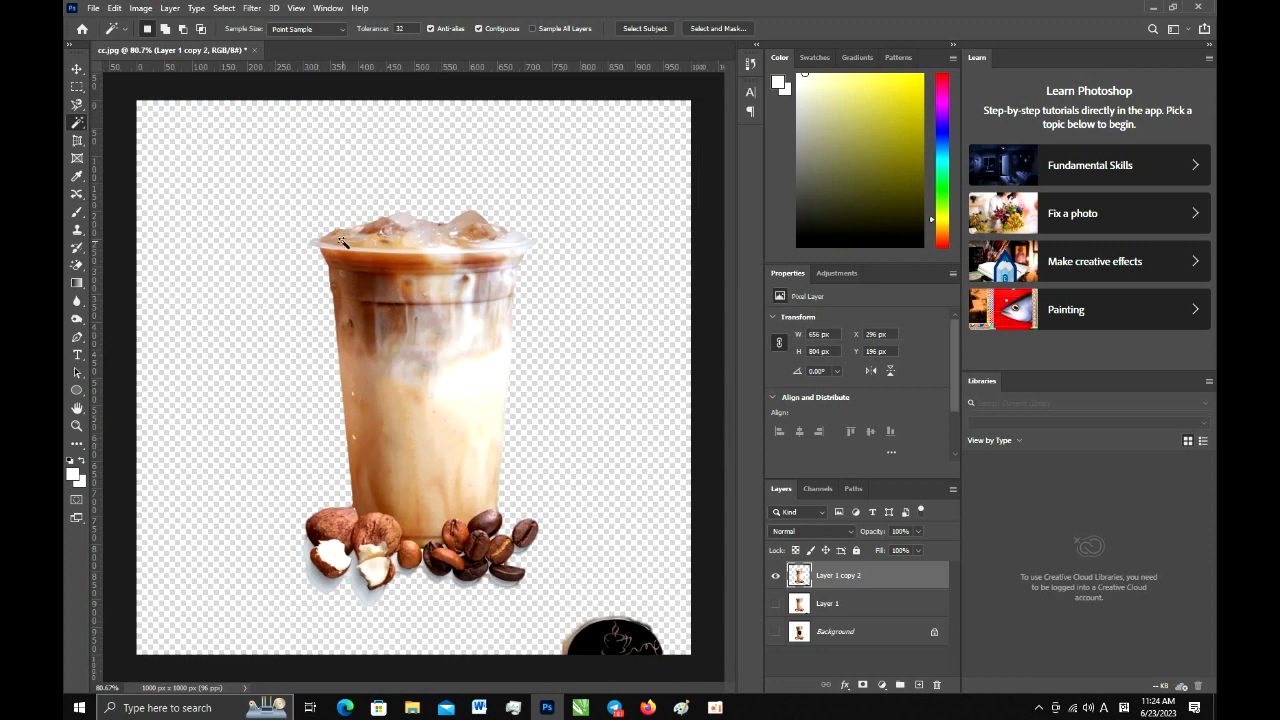
{"action": "right_click", "coordinate": [78, 142]}
{"action": "left_click", "coordinate": [125, 141]}
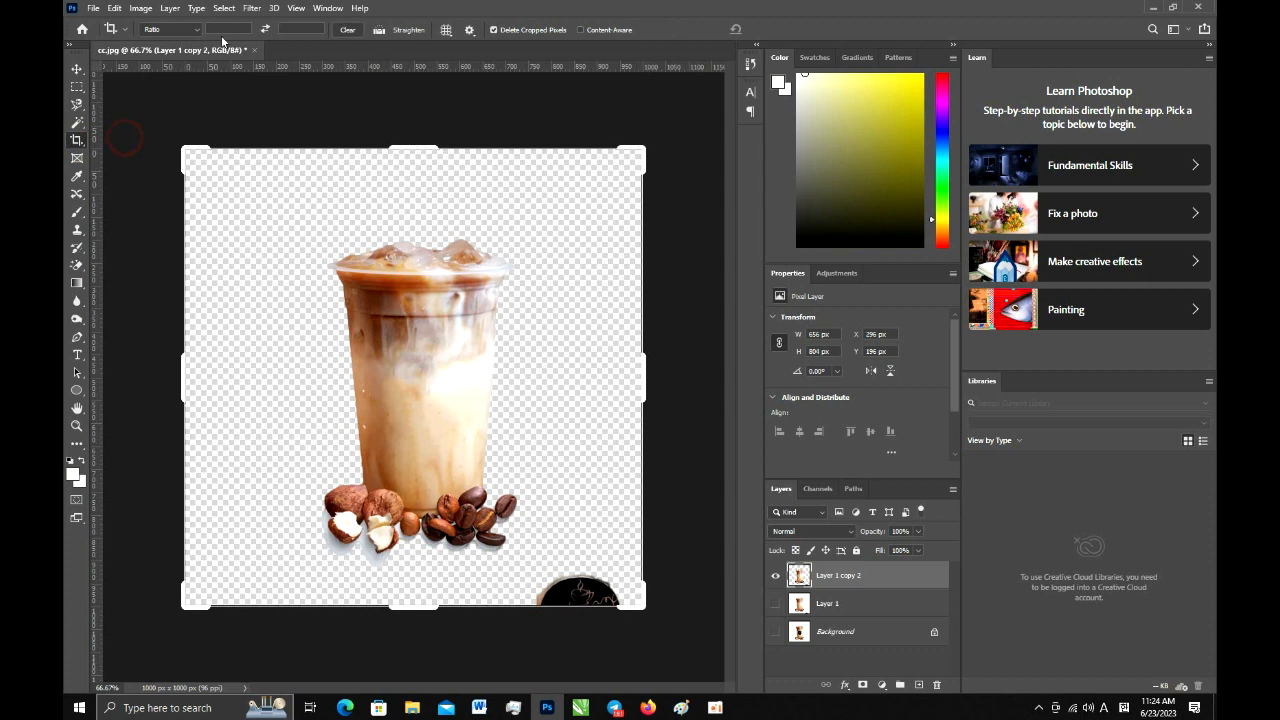
{"action": "left_click_drag", "start_coordinate": [426, 608], "coordinate": [429, 586]}
{"action": "left_click_drag", "start_coordinate": [184, 371], "coordinate": [245, 372]}
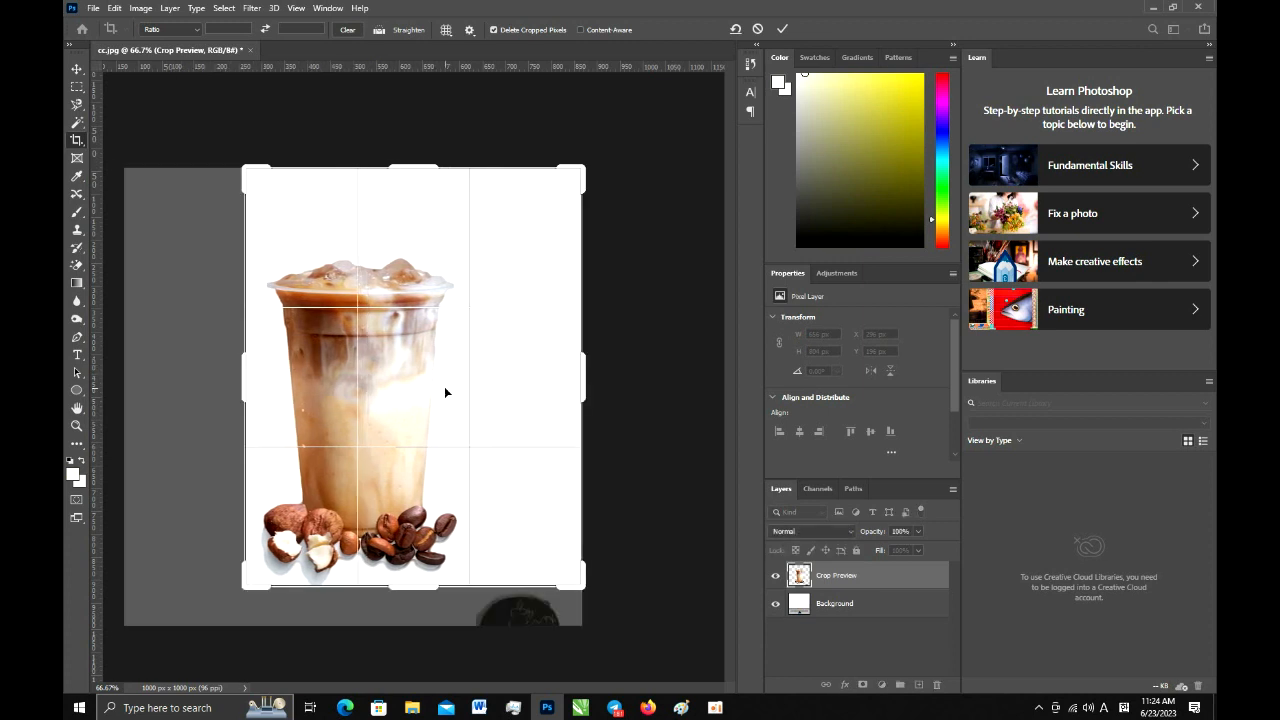
{"action": "left_click_drag", "start_coordinate": [581, 380], "coordinate": [524, 378]}
{"action": "left_click_drag", "start_coordinate": [458, 166], "coordinate": [467, 210]}
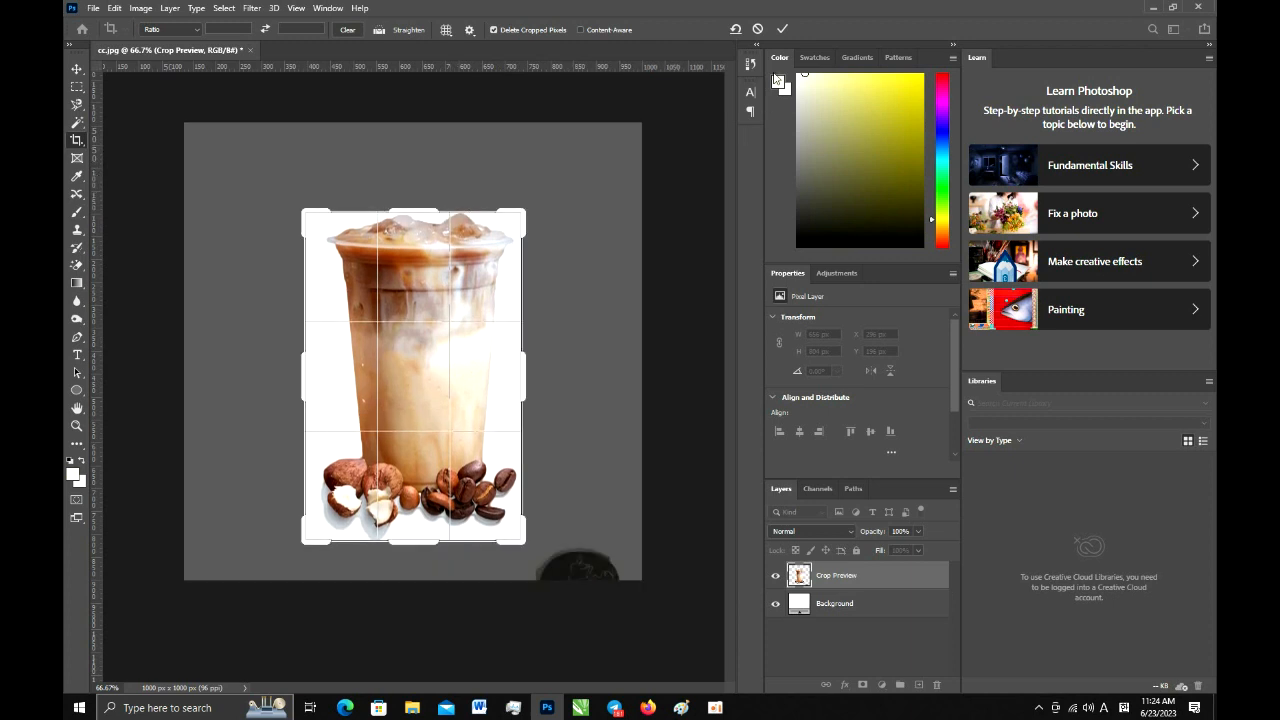
{"action": "left_click", "coordinate": [782, 29]}
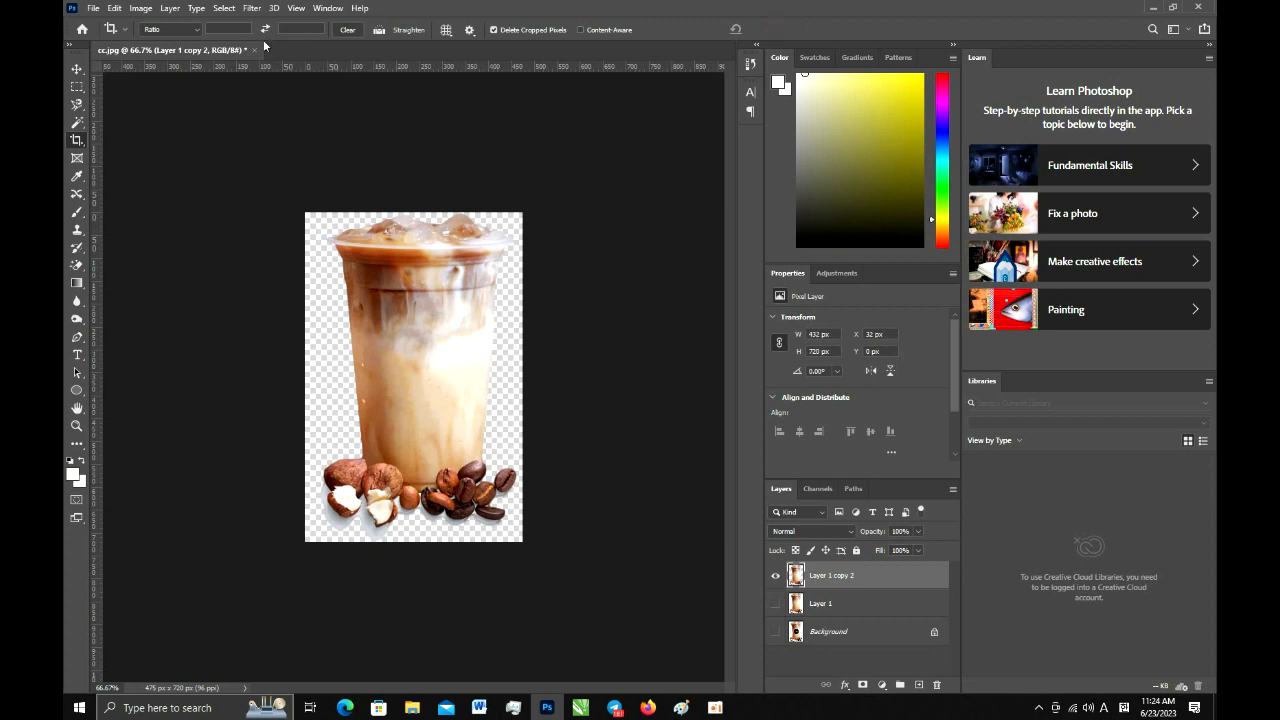
Save the cropped image to the Desktop as a PNG named cck, using the large file size (fastest saving) option
{"action": "left_click", "coordinate": [92, 8]}
{"action": "left_click", "coordinate": [113, 173]}
{"action": "left_click", "coordinate": [755, 359]}
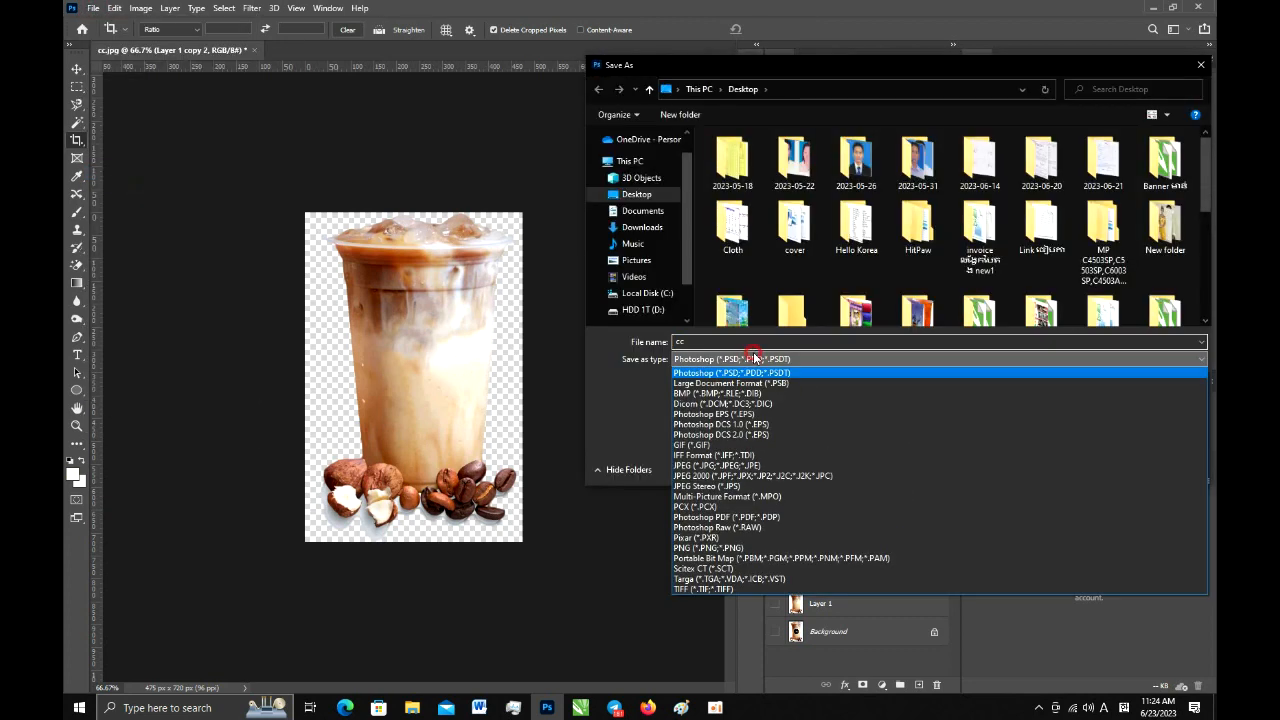
{"action": "left_click", "coordinate": [749, 549]}
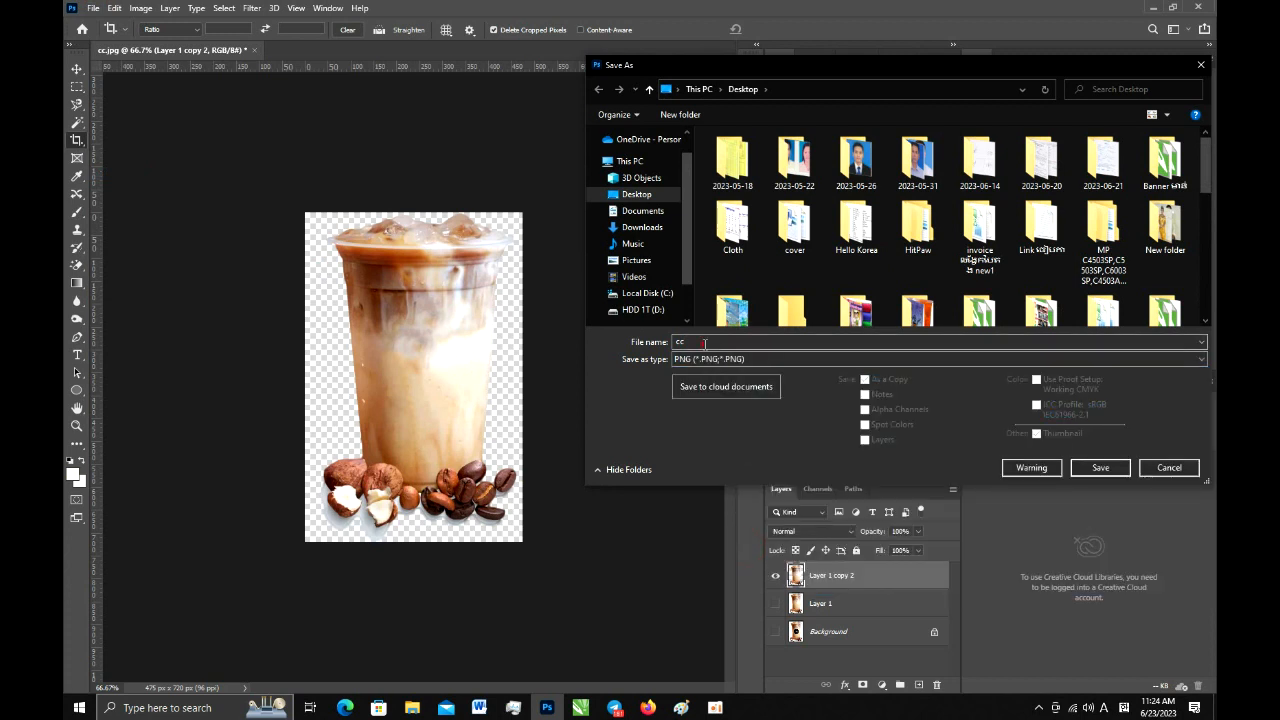
{"action": "left_click", "coordinate": [704, 343]}
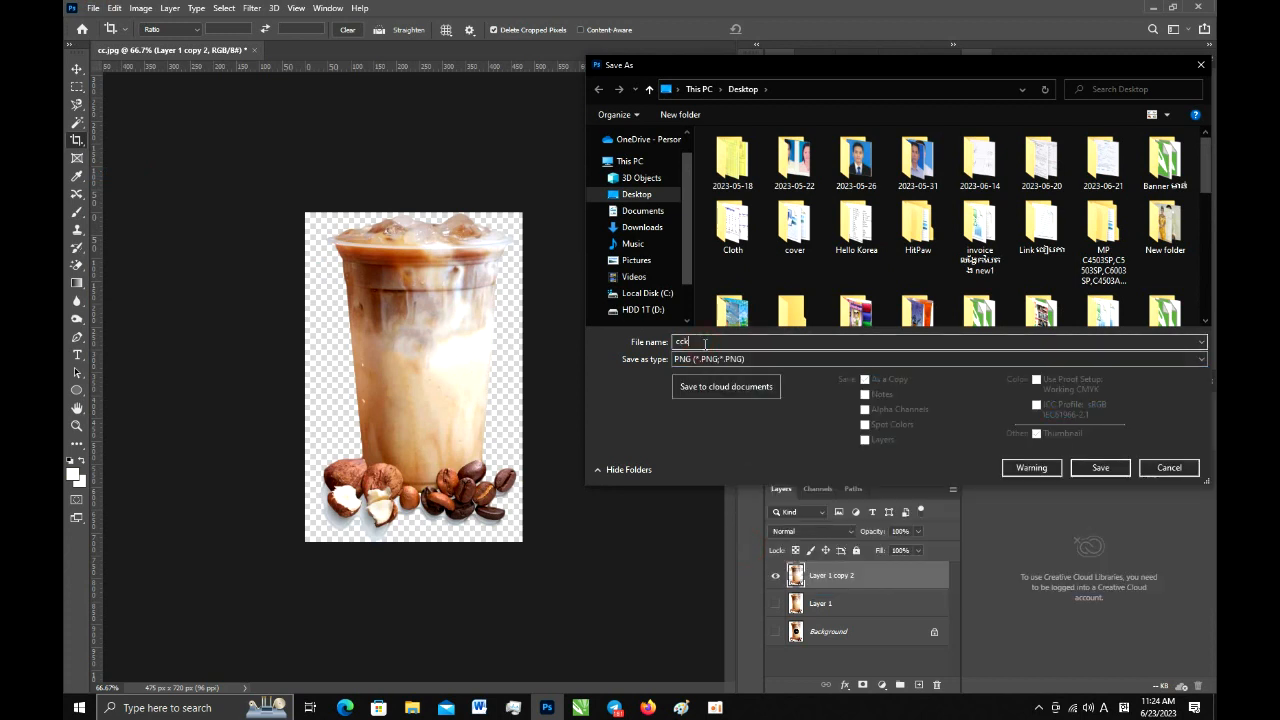
{"action": "left_click", "coordinate": [1099, 468]}
{"action": "left_click", "coordinate": [722, 208]}
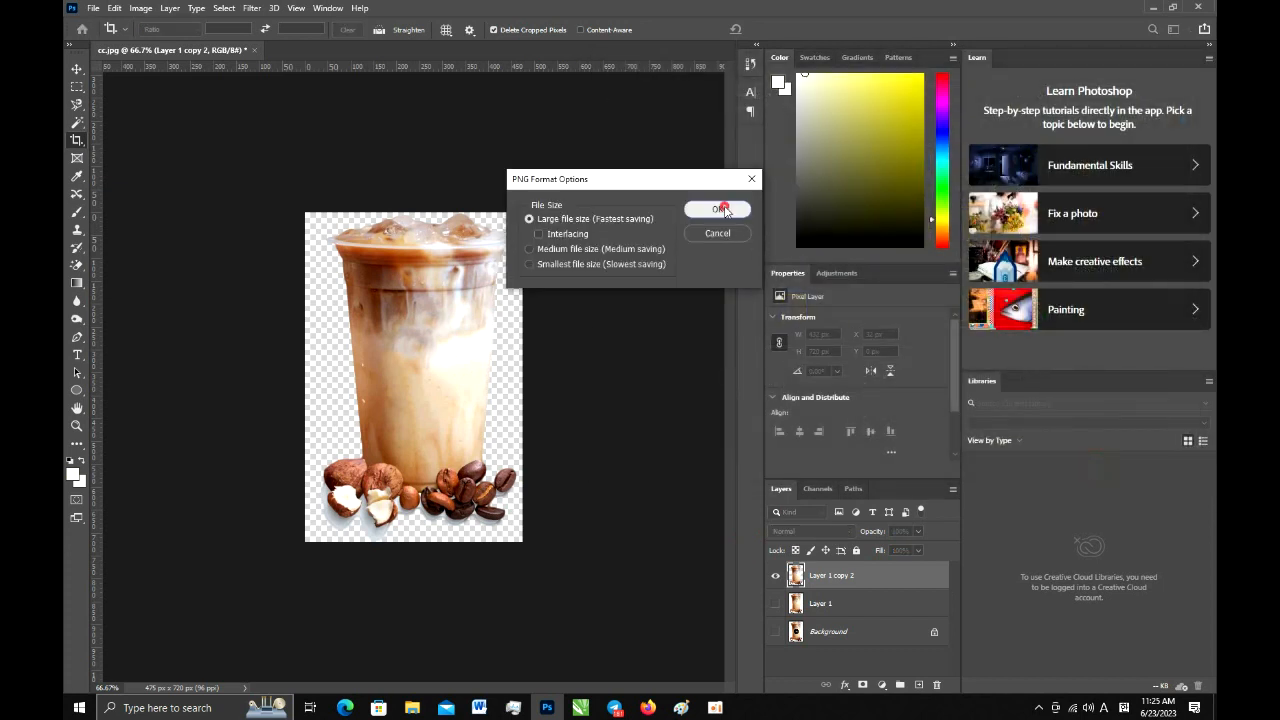